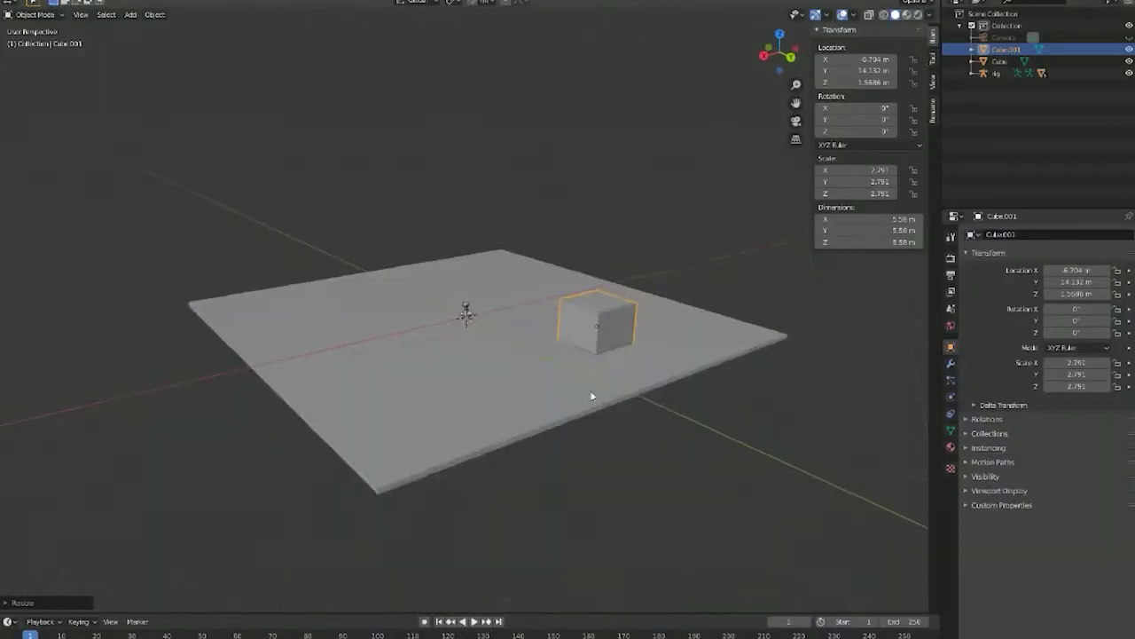
Step: From a low angle, flatten the cube along Z into a thin slab
scroll(733, 411, up, 2)
middle_drag(733, 411, 598, 354)
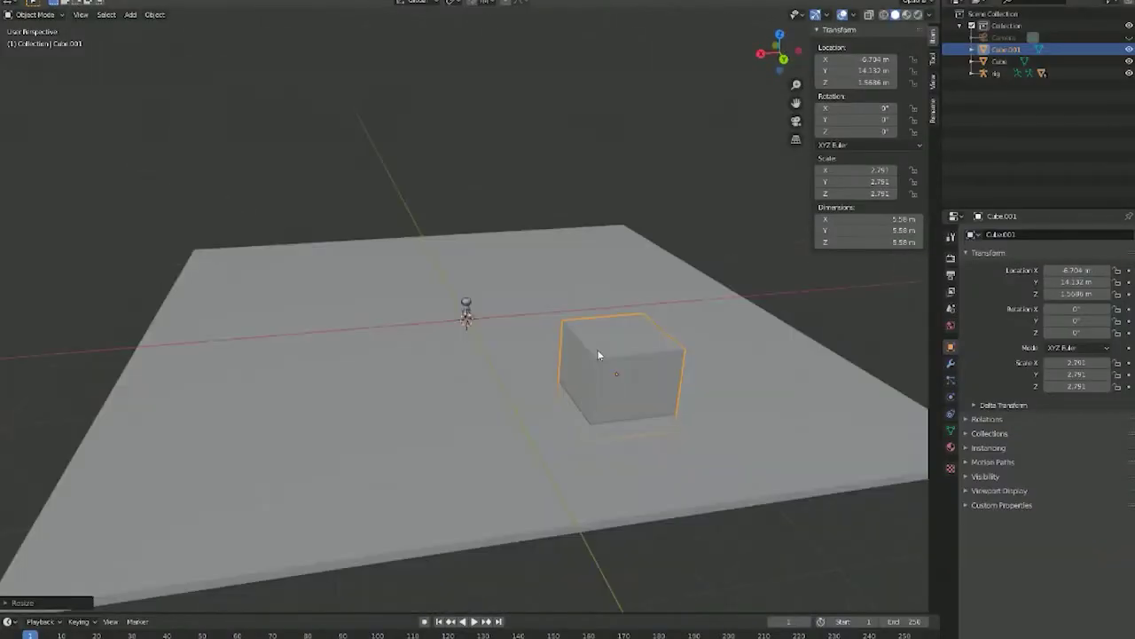
key(s)
key(z)
click(604, 380)
Step: Duplicate the slab beside the original and rotate the copy around Z
key(shift+d)
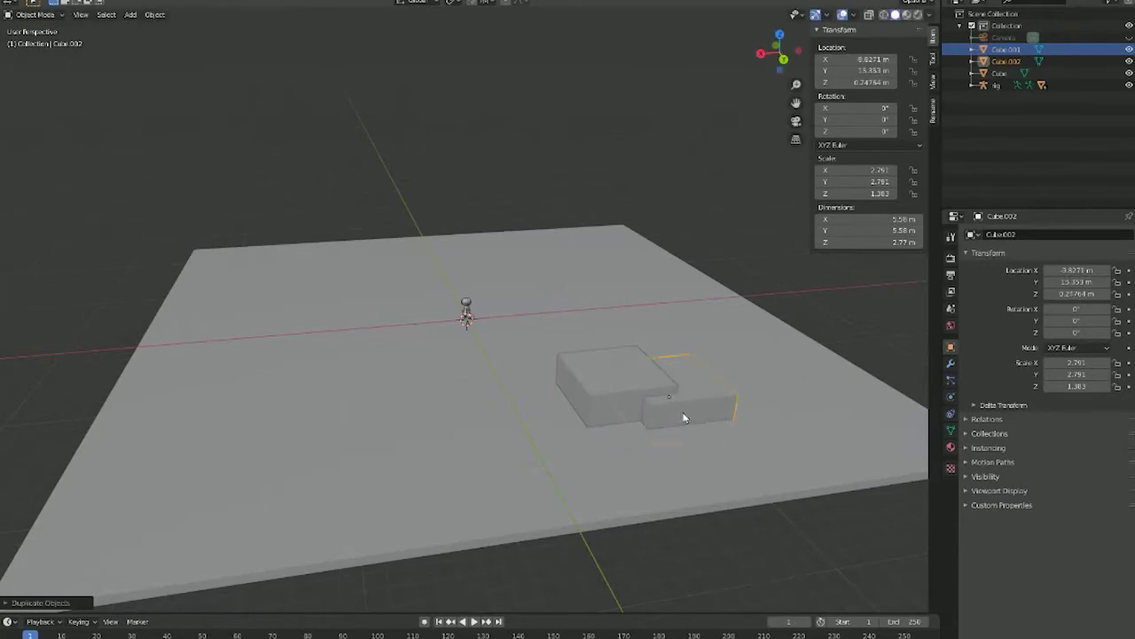
click(676, 397)
key(r)
key(z)
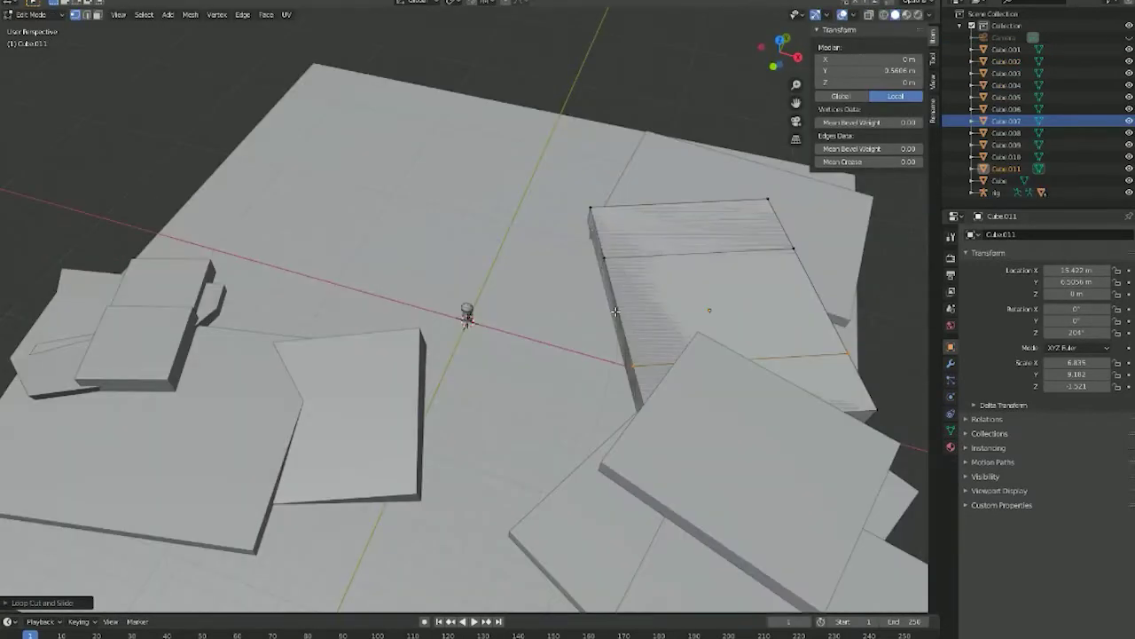
Step: In X-ray view, add an edge loop across the slab to reshape it
scroll(678, 269, up, 3)
key(alt+z)
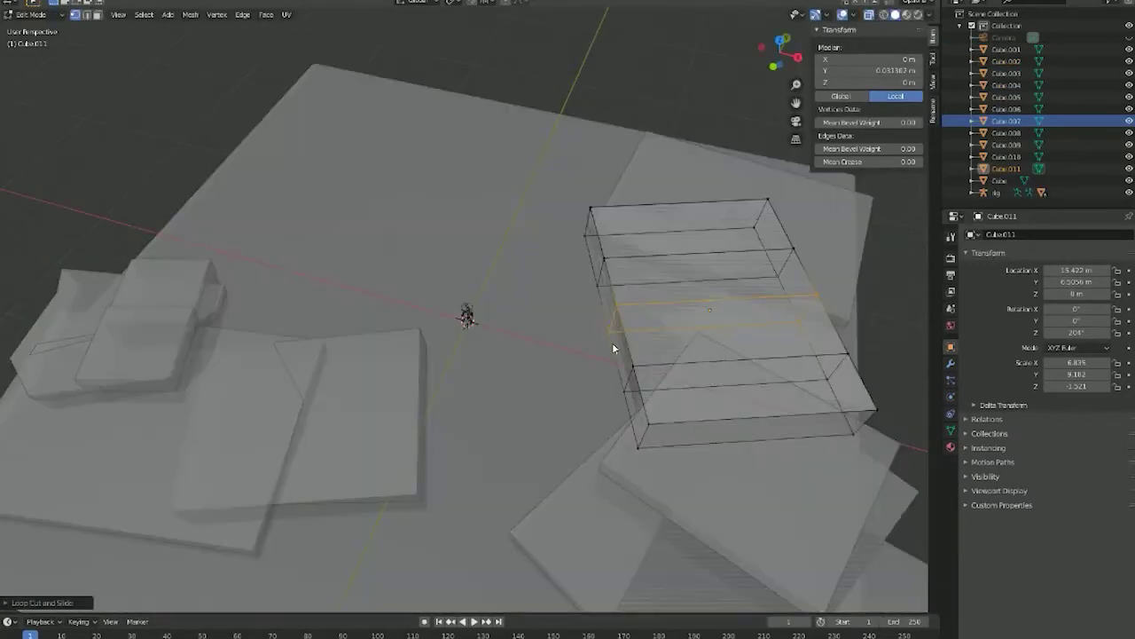
click(640, 322)
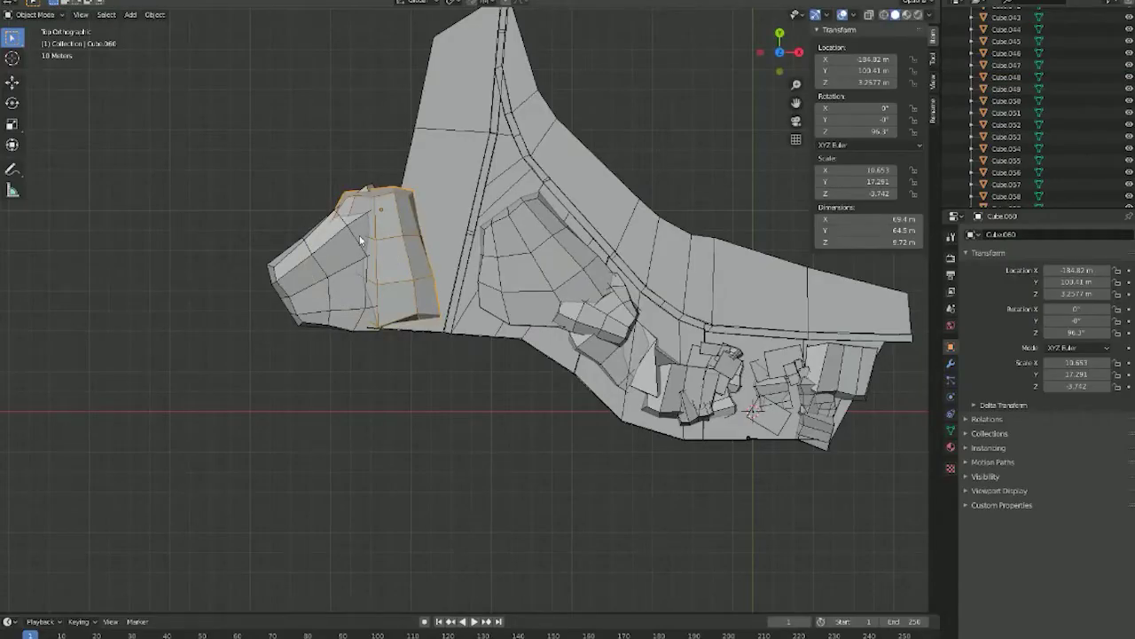
Step: Add two rotated duplicate rock pieces to the terrain
key(shift+d)
key(r)
click(440, 121)
key(shift+d)
key(r)
click(404, 160)
middle_drag(404, 160, 472, 405)
Step: In Right Orthographic view, position a bridge plank and copy it toward the right bank
key(Tab)
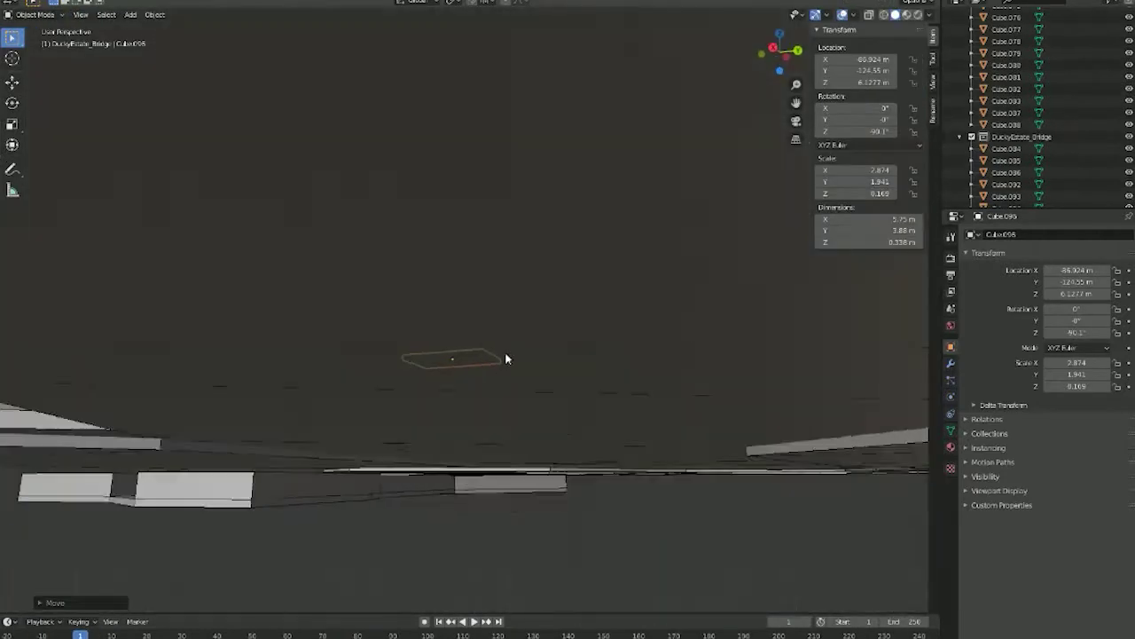
scroll(504, 351, up, 4)
key(KP_3)
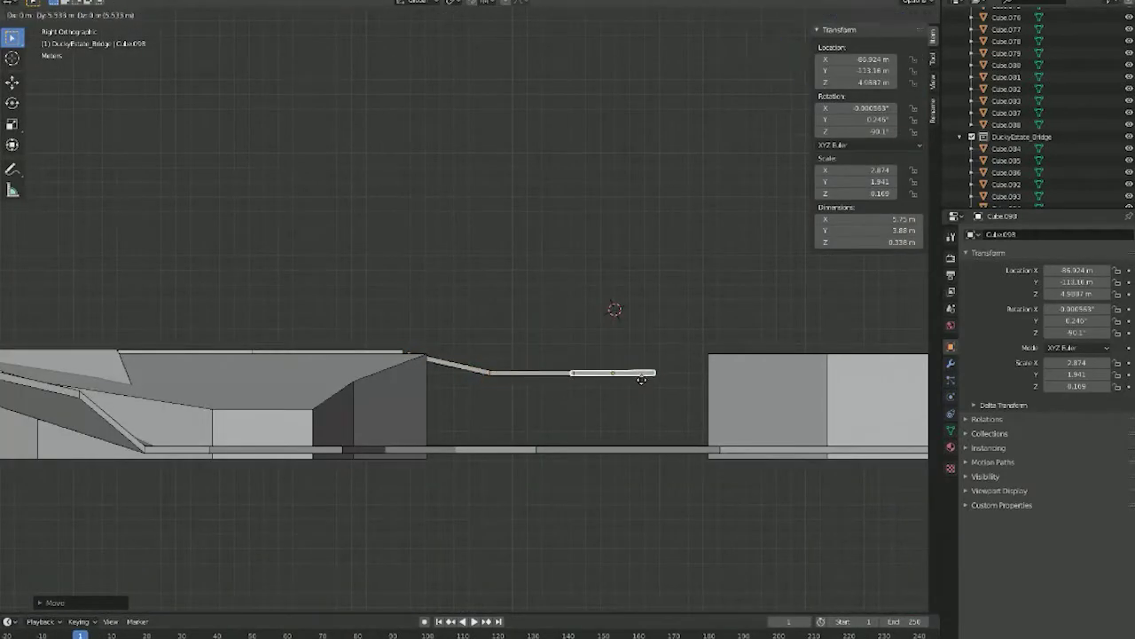
click(640, 376)
key(shift+d)
click(717, 374)
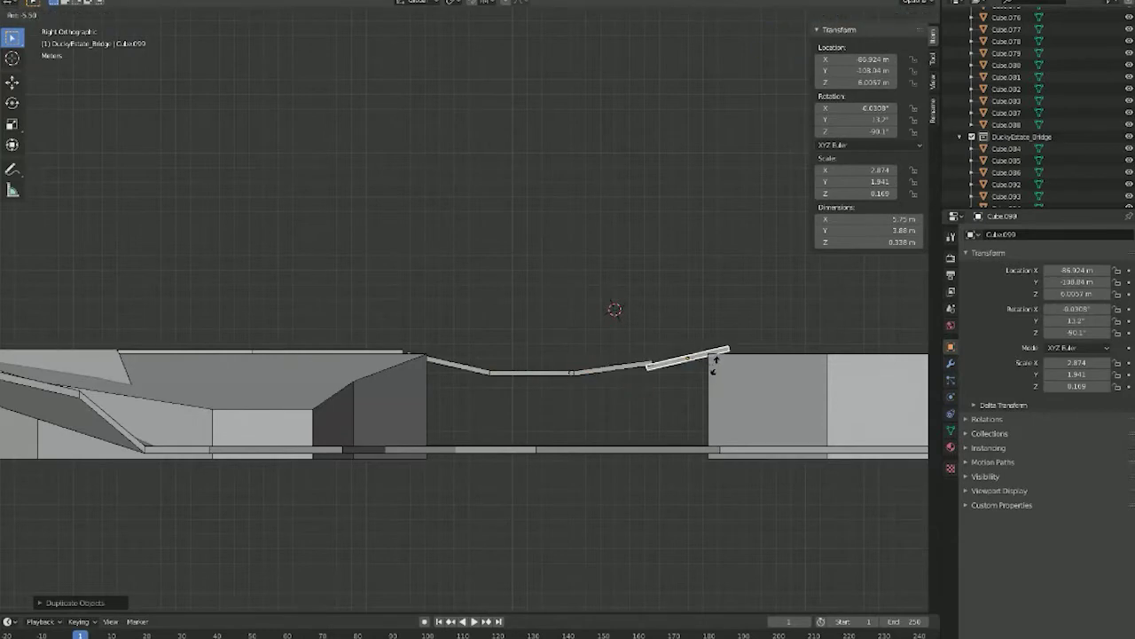
Step: Undo the extra plank copy and lower the plank so the span sags
key(ctrl+z)
key(g)
click(623, 377)
click(524, 375)
Step: Tilt the neighbouring plank, then move one terrain vertex in X-ray to reshape its face
key(r)
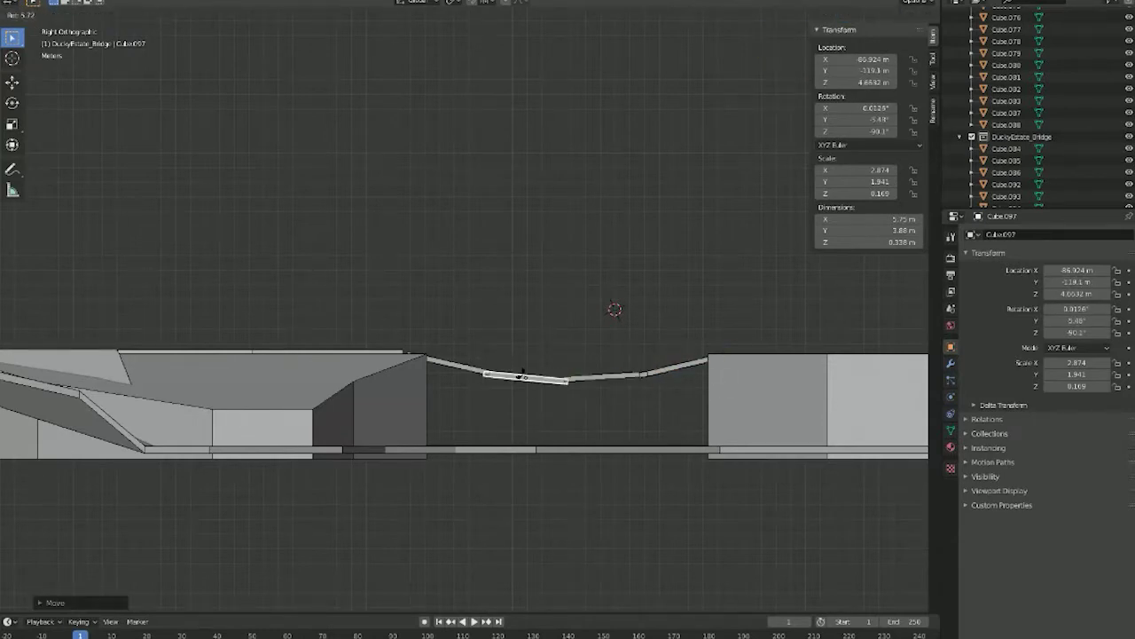
click(524, 373)
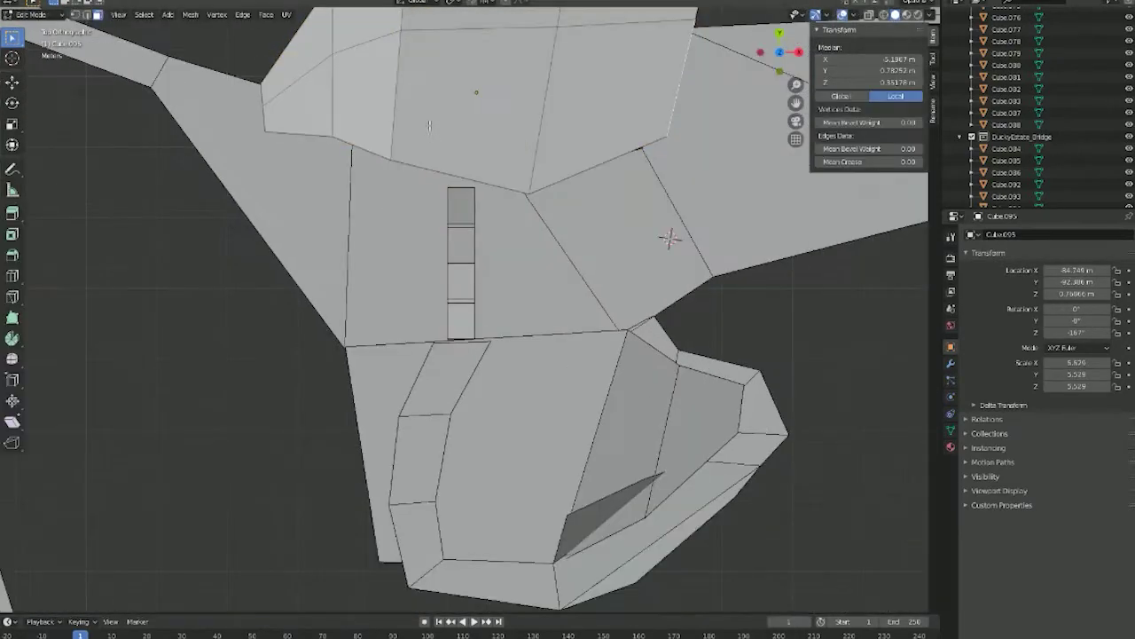
key(alt+z)
drag(372, 118, 448, 192)
key(g)
click(345, 165)
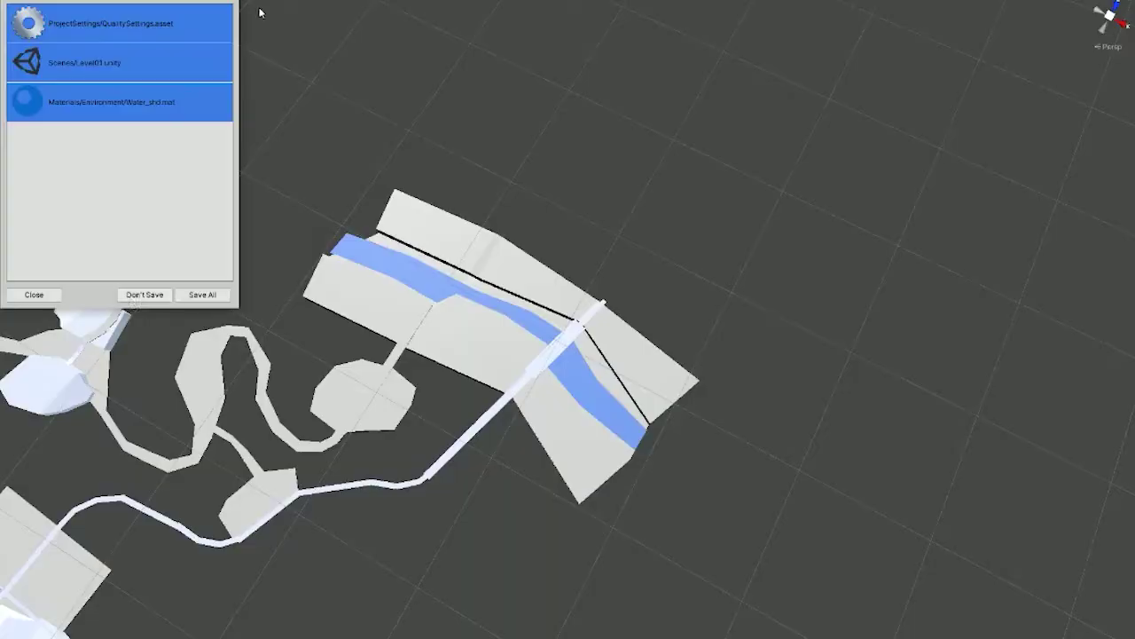
Step: Pan and zoom across the terrain to review the reshaped area
click(48, 294)
scroll(494, 502, down, 3)
middle_drag(494, 502, 658, 450)
scroll(658, 451, up, 4)
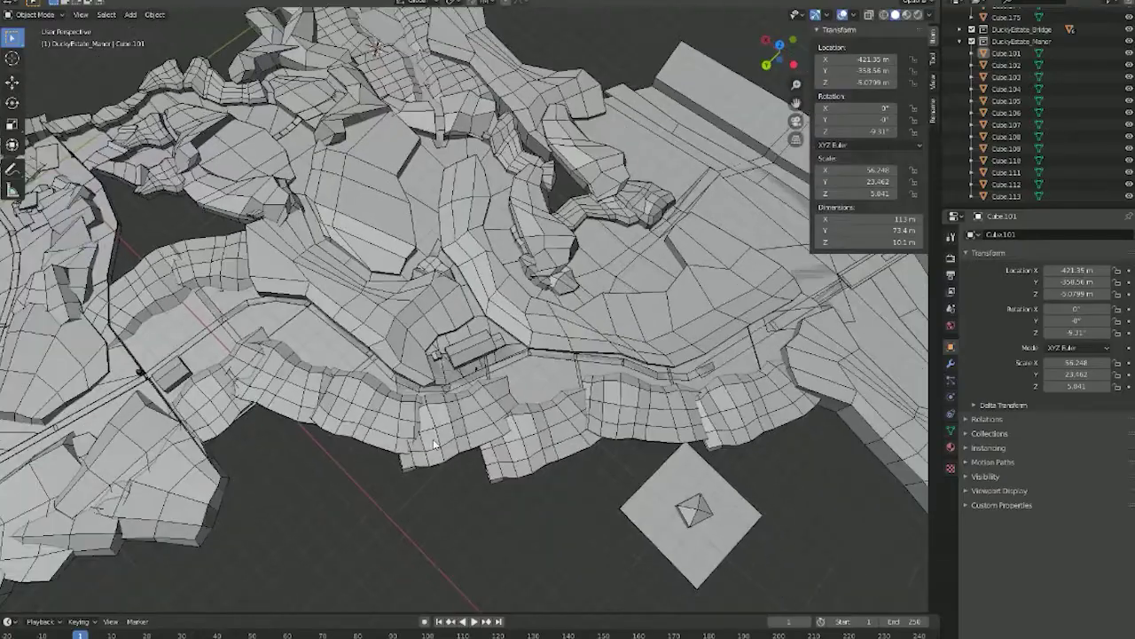
scroll(434, 443, down, 2)
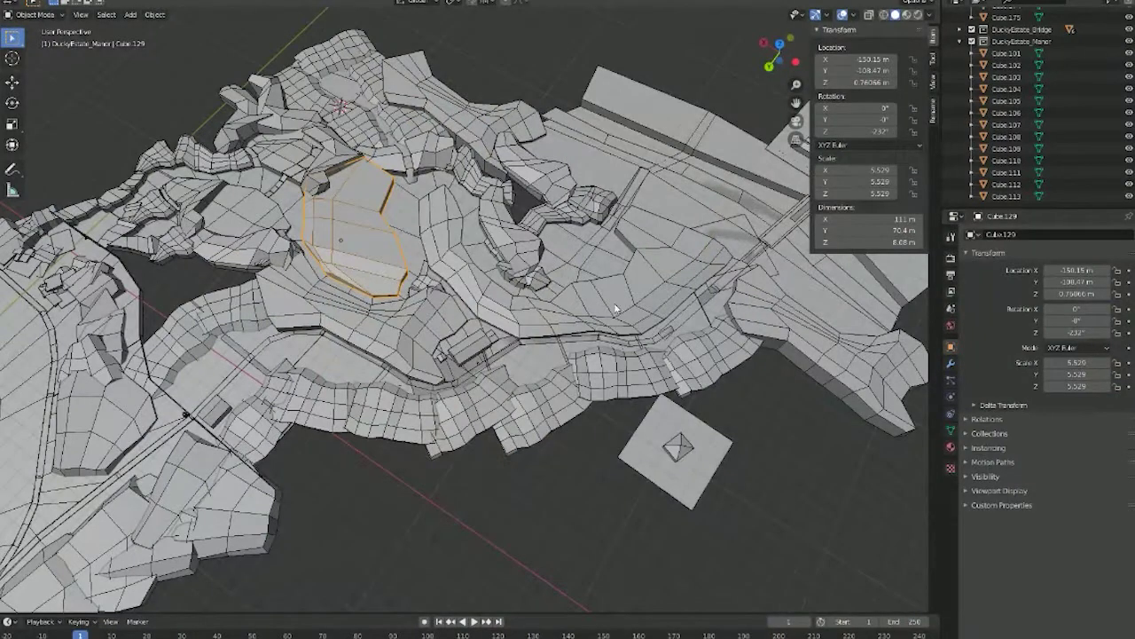
scroll(619, 304, down, 6)
scroll(991, 101, up, 1)
scroll(975, 117, down, 8)
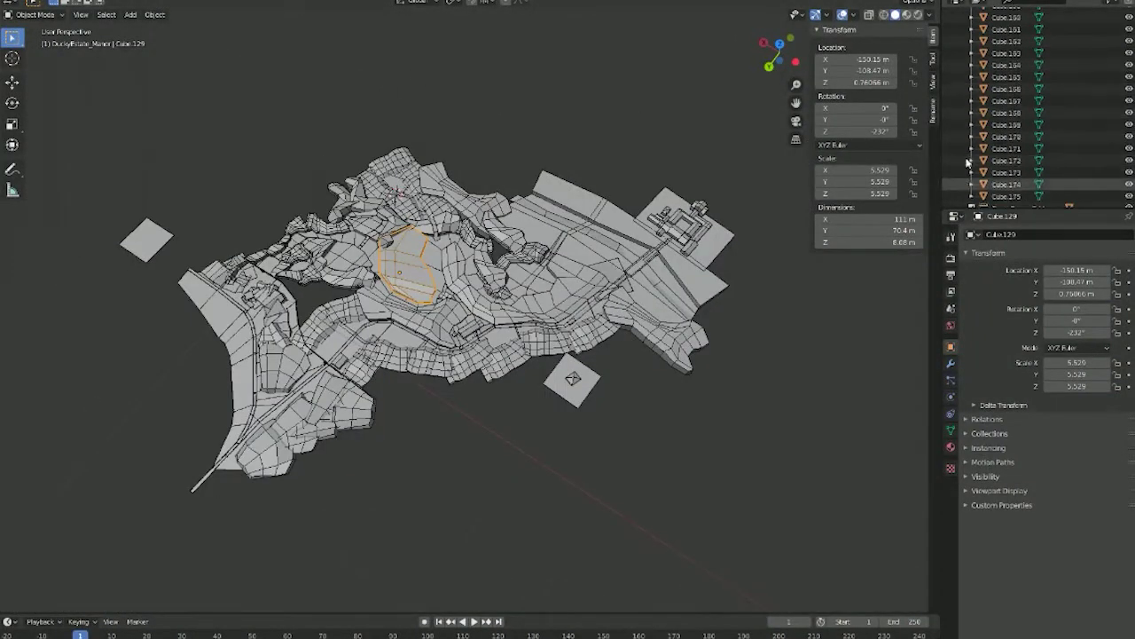
Step: Collapse the DuckyEstate_Park and main Collection entries in the Outliner
scroll(975, 117, up, 15)
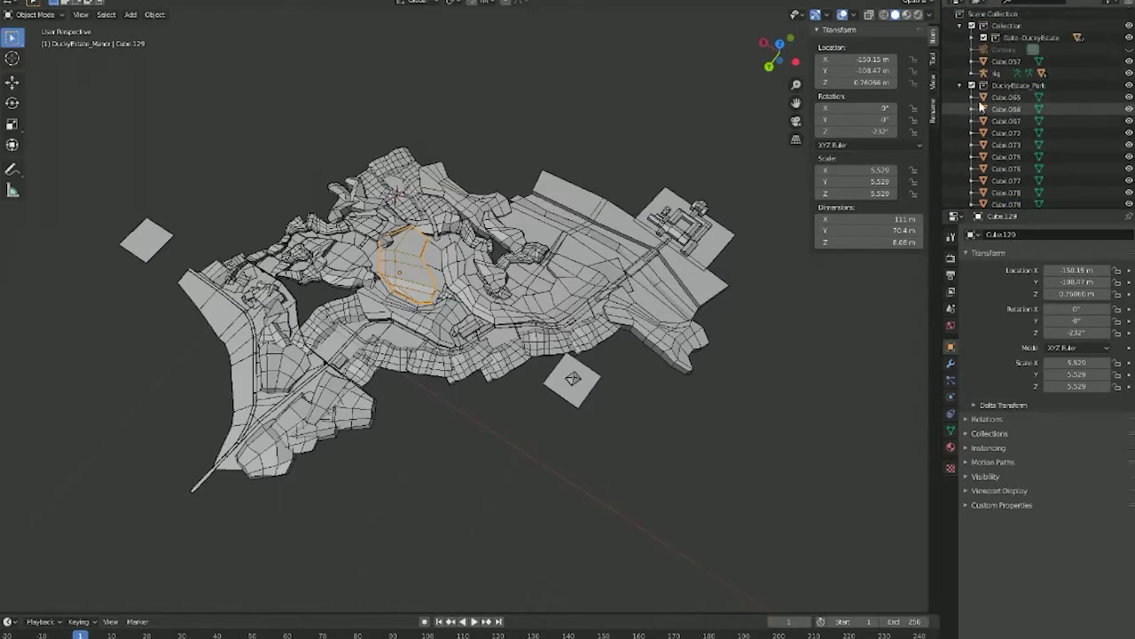
click(960, 85)
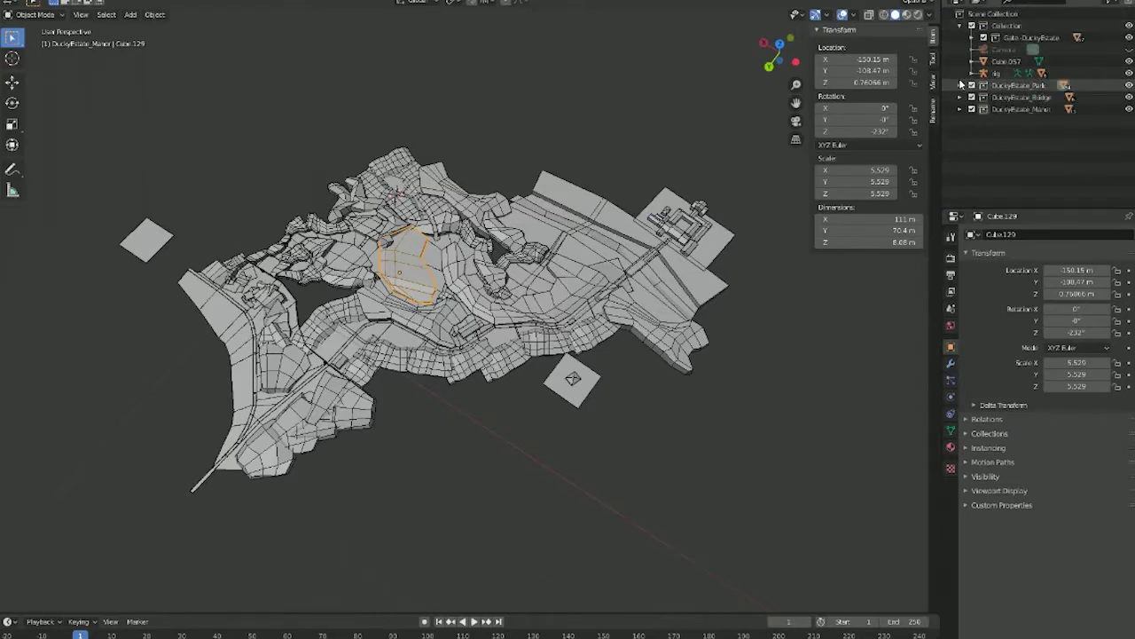
click(959, 28)
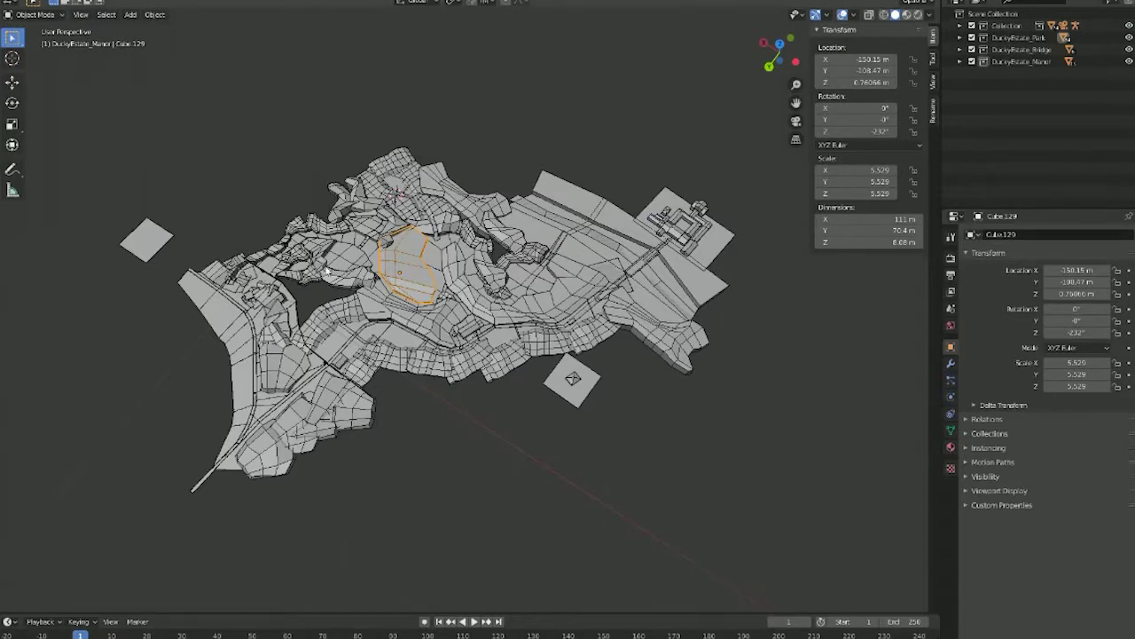
scroll(442, 295, up, 2)
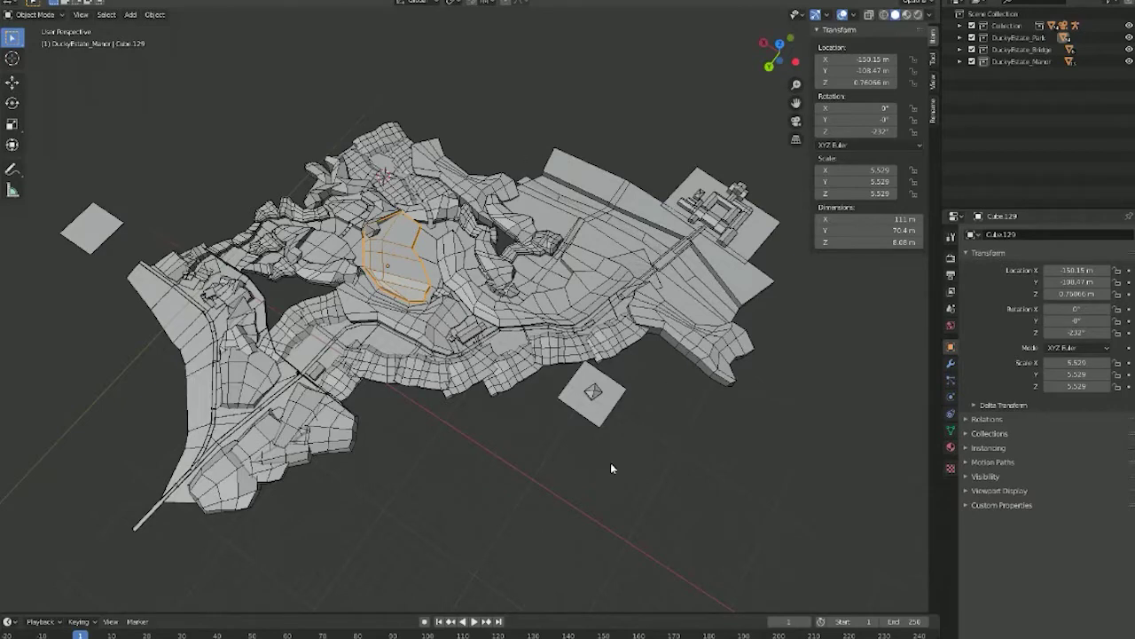
scroll(358, 390, up, 1)
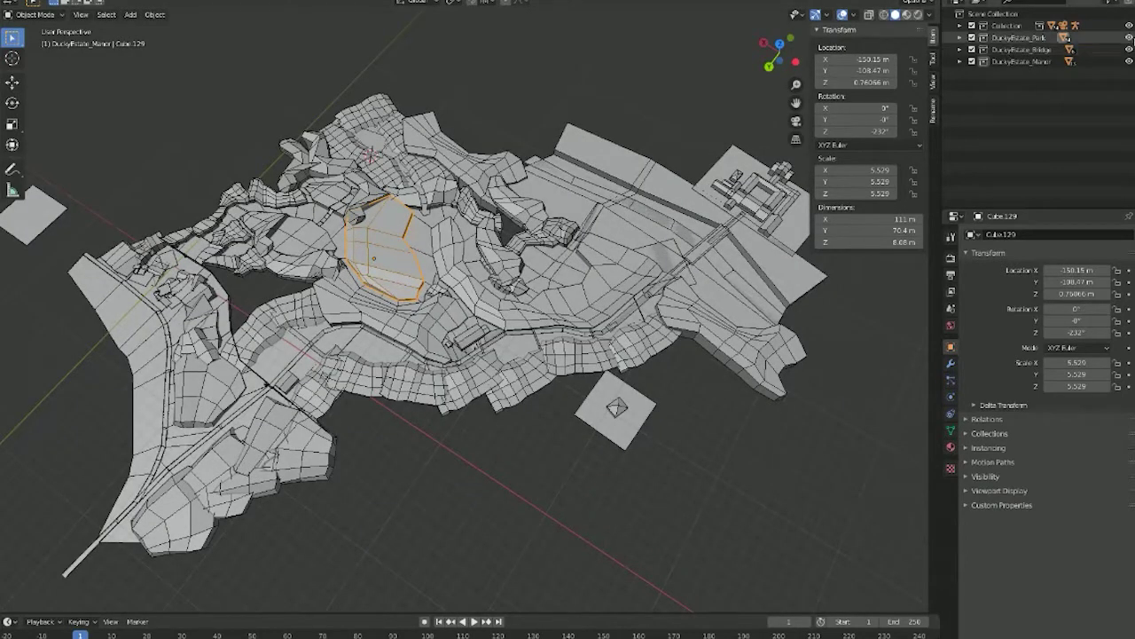
Step: Hide the DuckyEstate_Park, Bridge and Manor collections, then show all three again
click(1129, 37)
click(1129, 49)
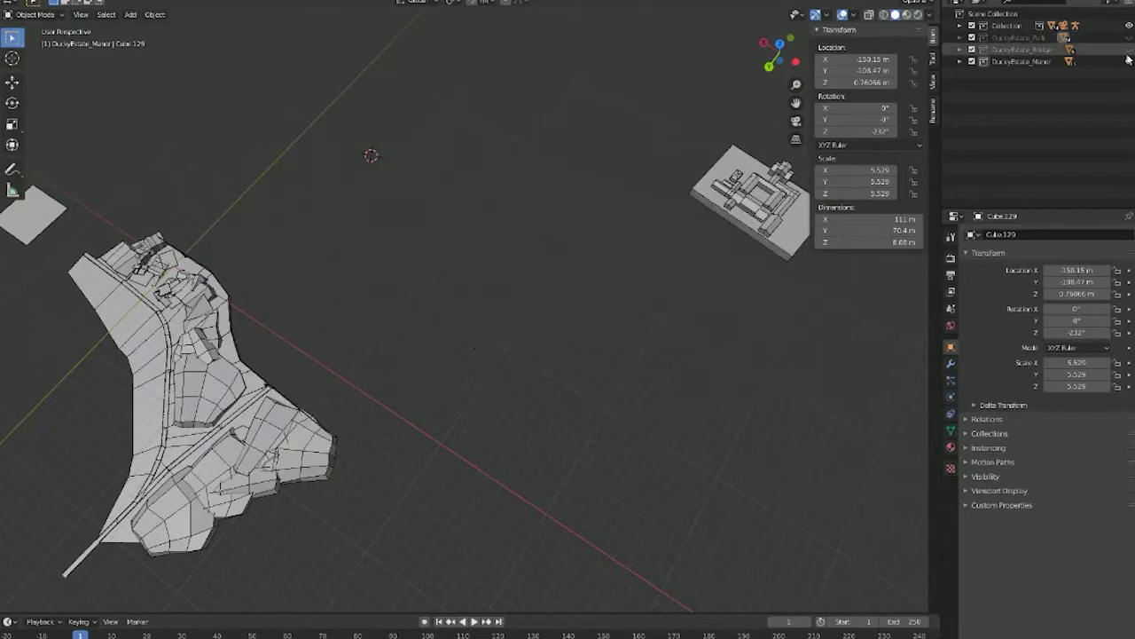
click(1129, 61)
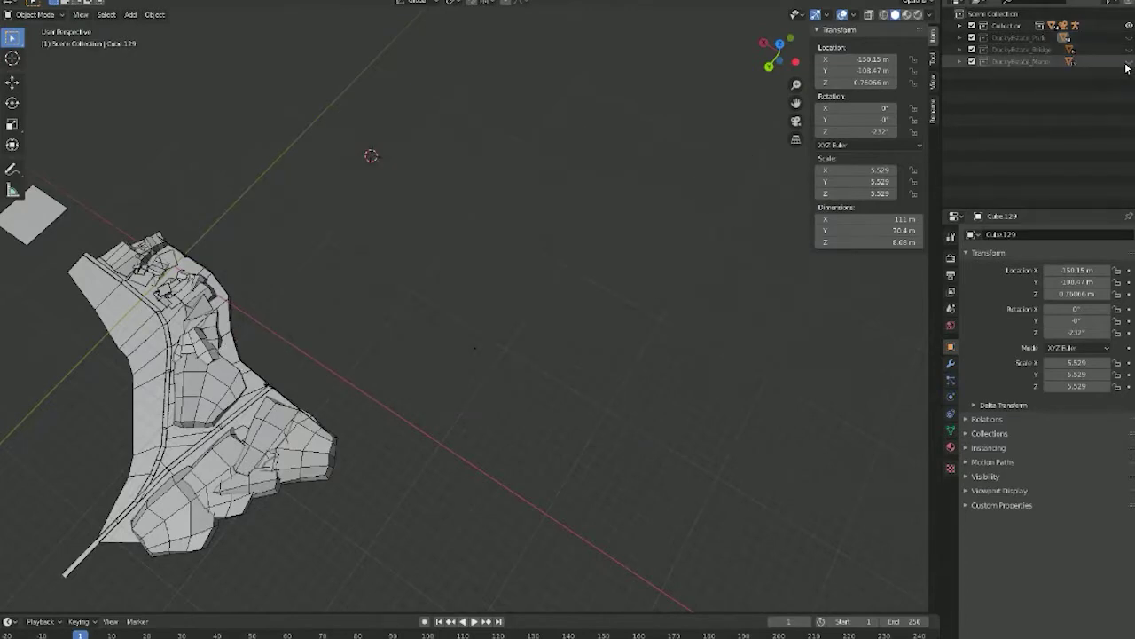
scroll(407, 307, down, 3)
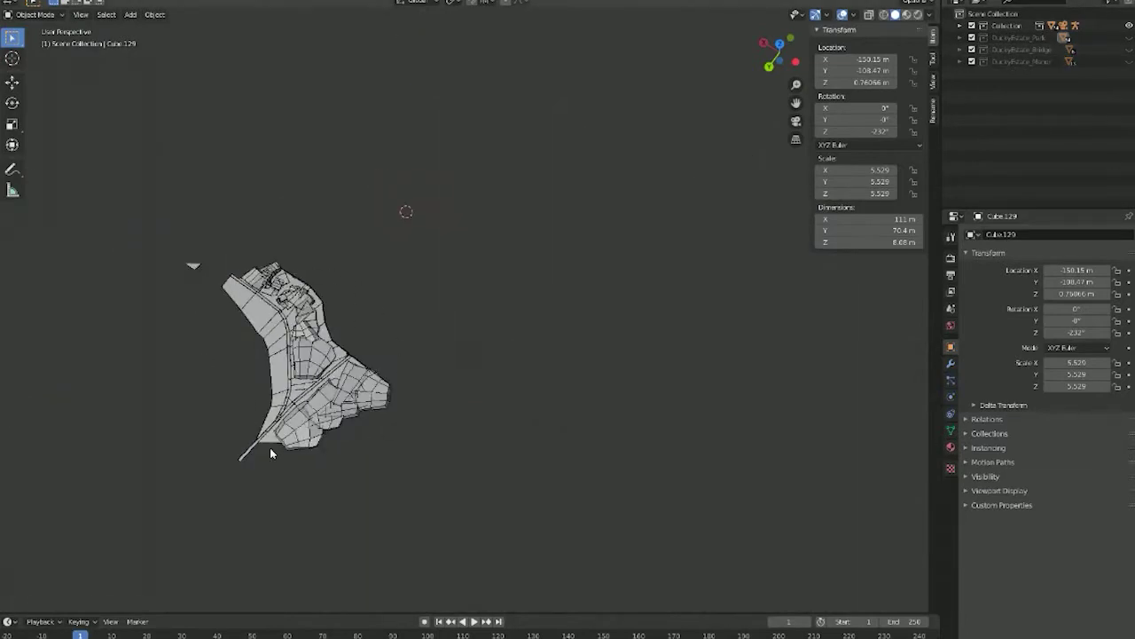
scroll(292, 450, up, 3)
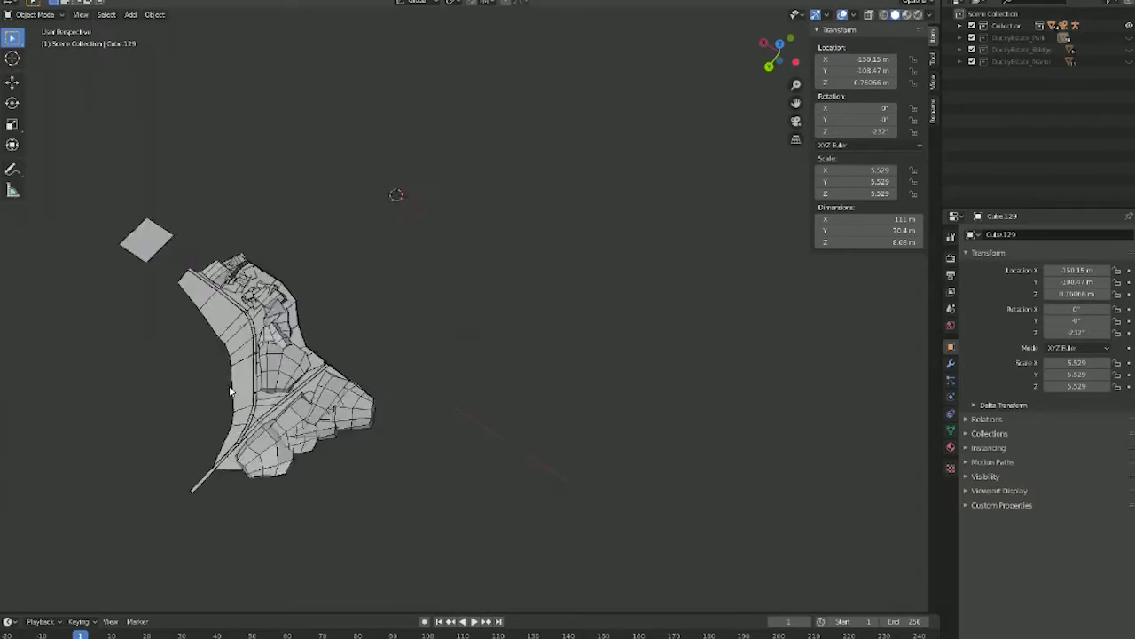
click(1129, 38)
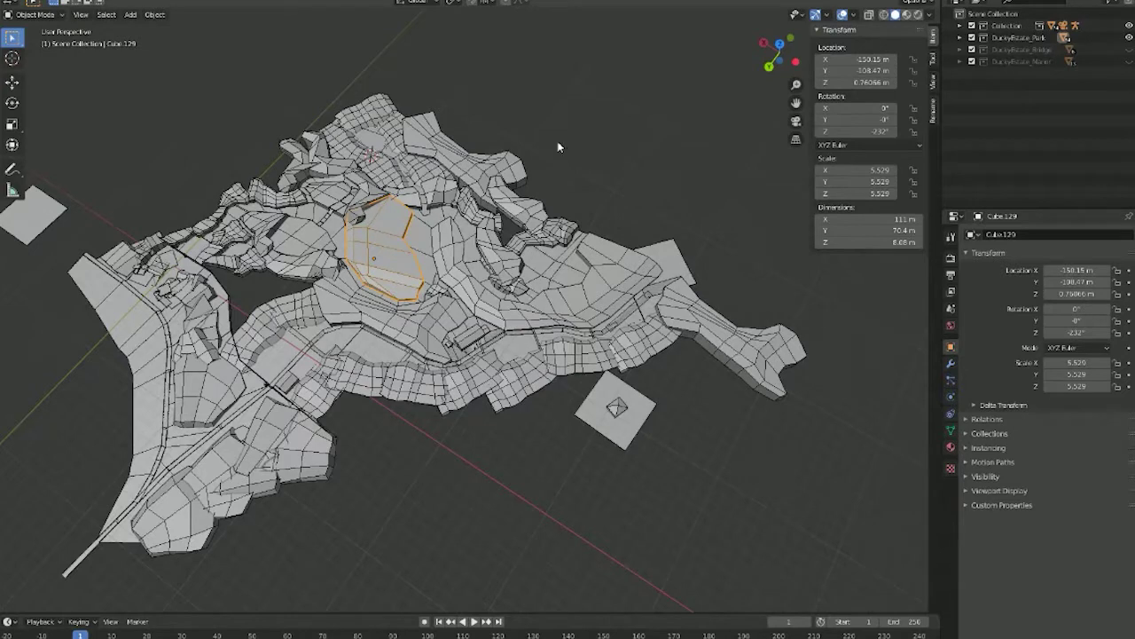
click(1130, 50)
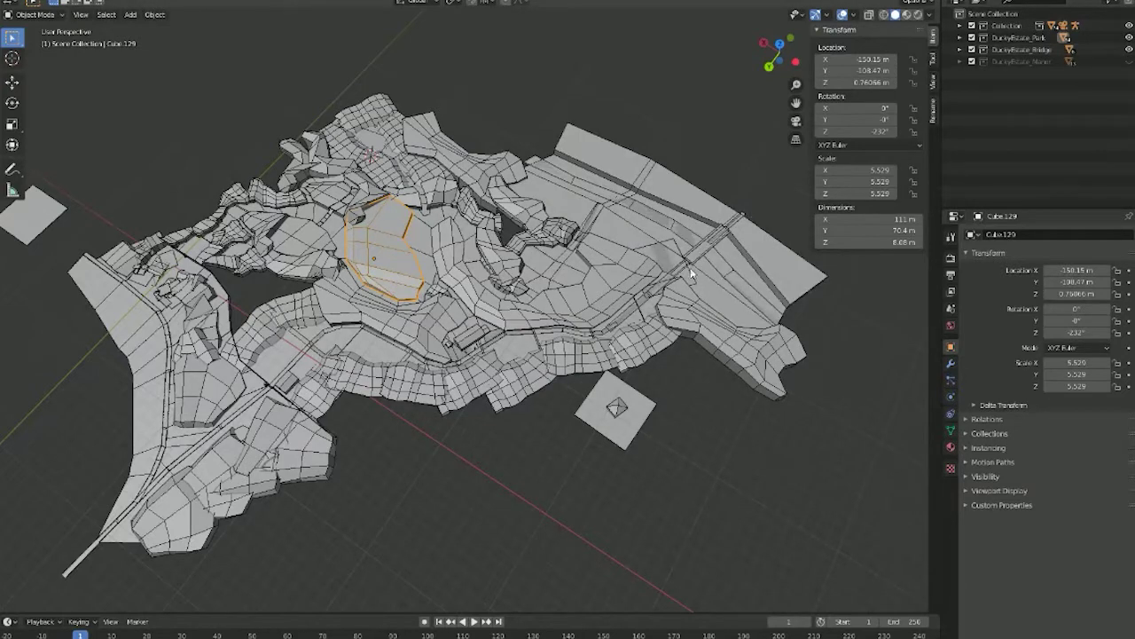
click(1129, 62)
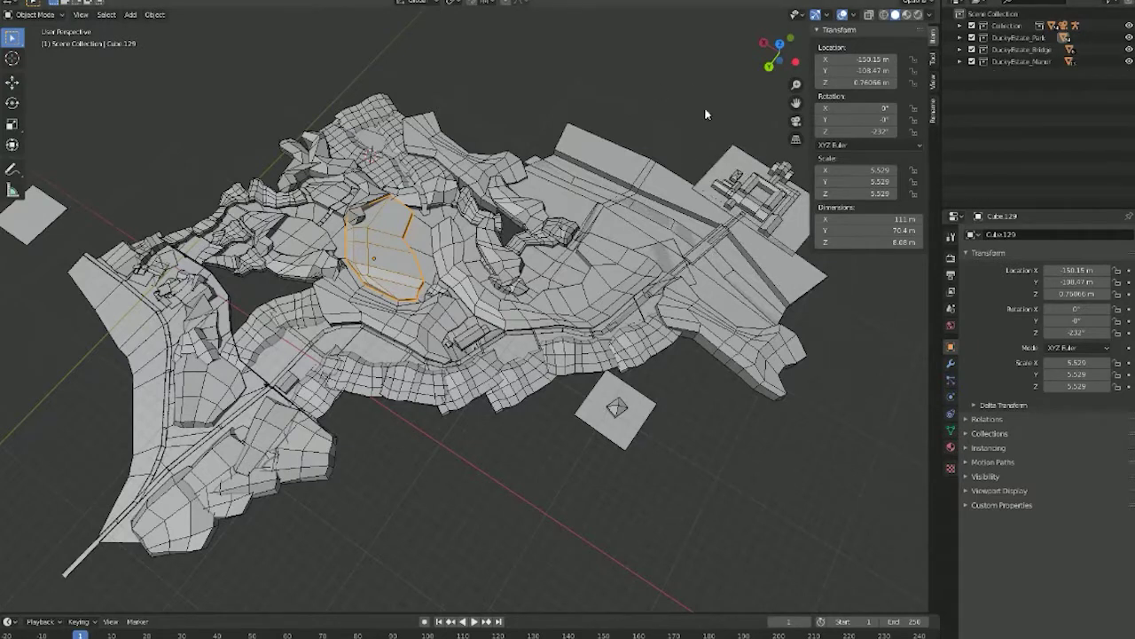
Step: Orbit around the terrain blockout, then bring up the Object Context Menu on the tree foliage
middle_drag(529, 450, 514, 519)
scroll(404, 416, up, 4)
scroll(511, 374, down, 3)
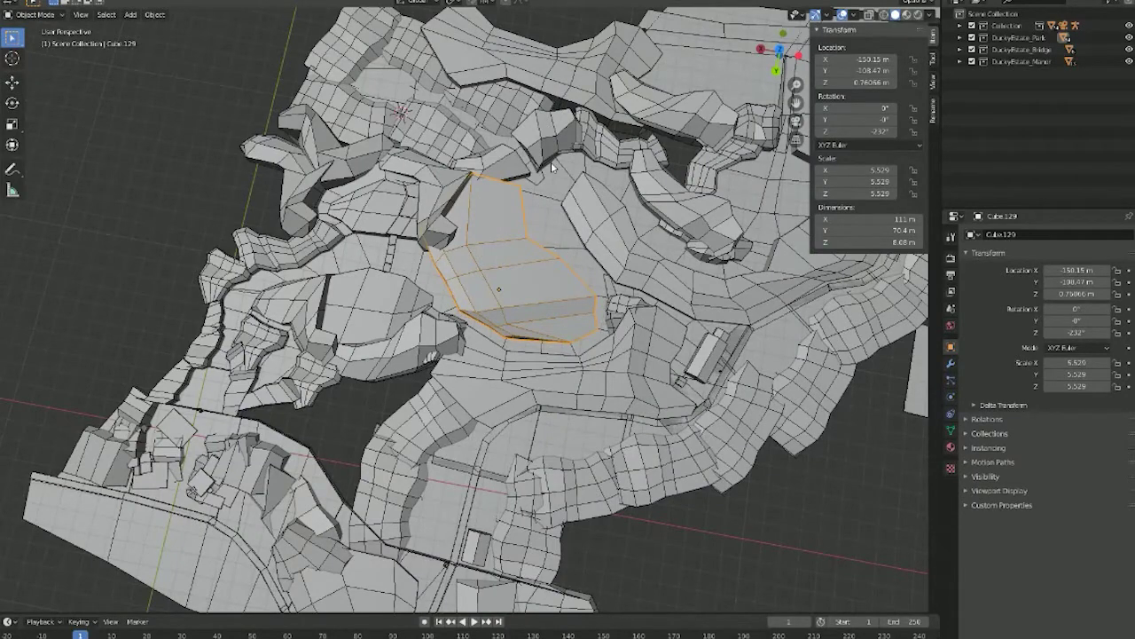
middle_drag(704, 259, 534, 499)
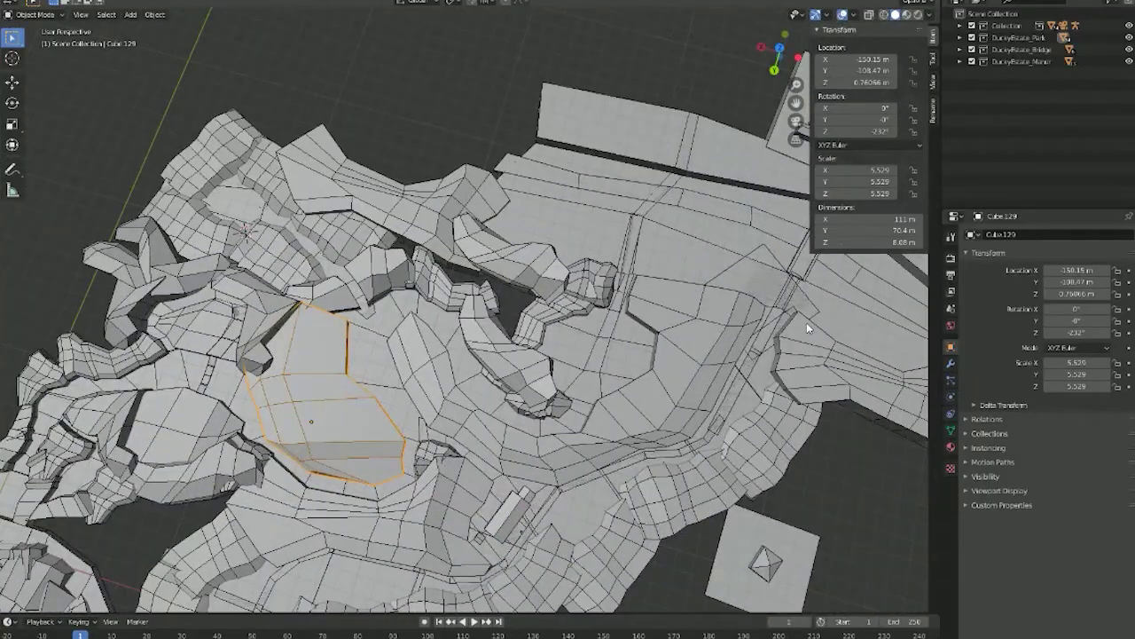
scroll(621, 364, down, 4)
scroll(612, 399, up, 4)
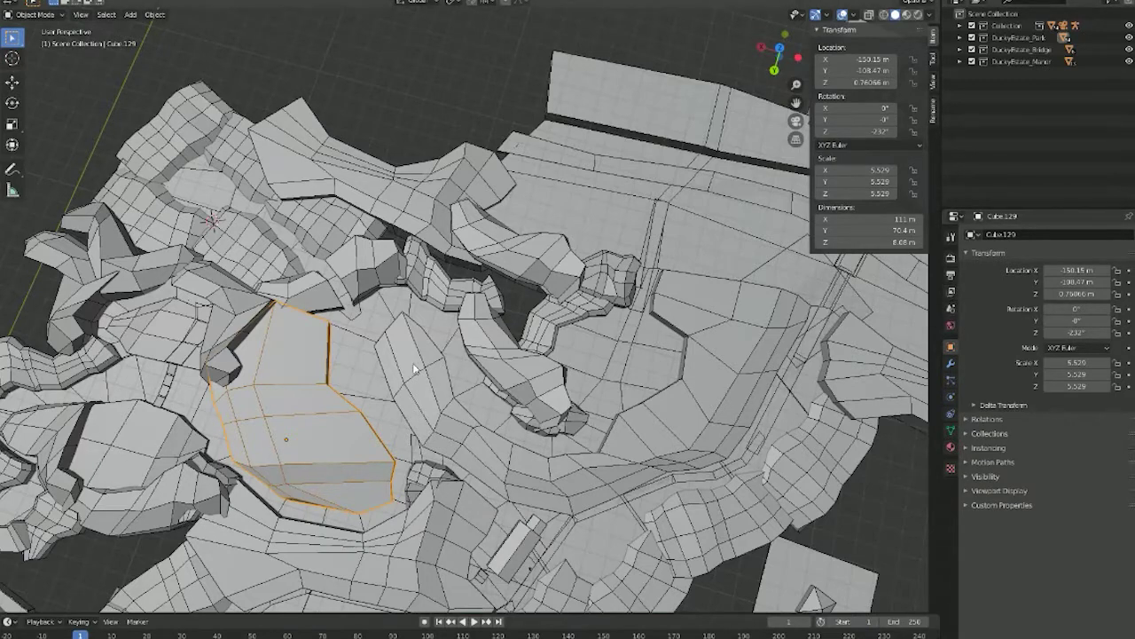
scroll(612, 400, down, 3)
scroll(612, 399, down, 1)
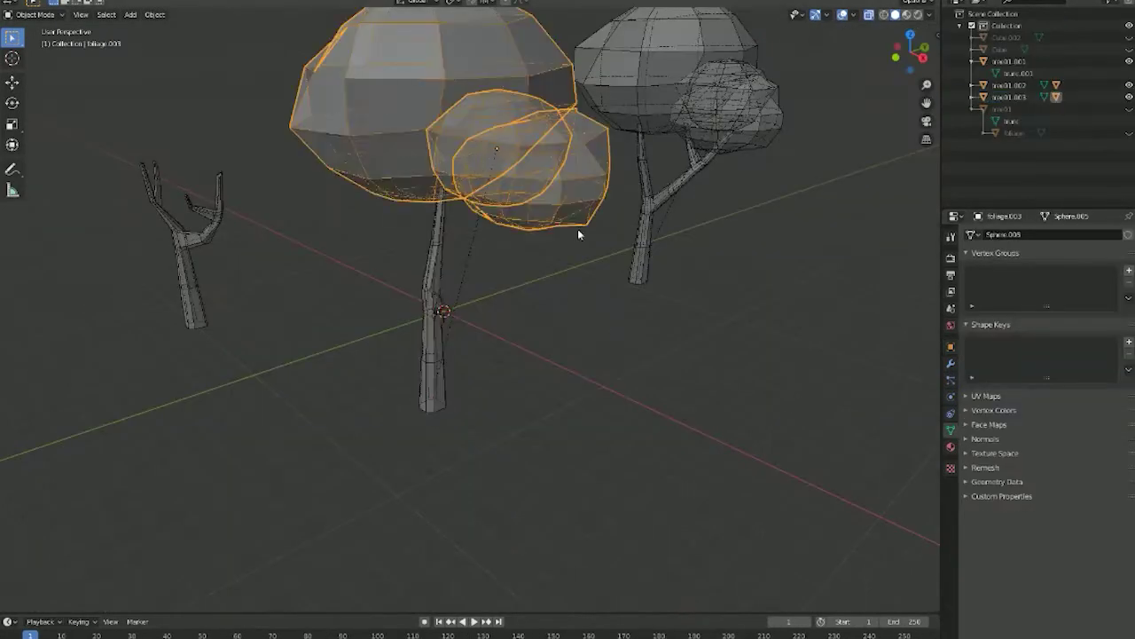
right_click(367, 104)
Step: Delete the tree's old foliage and, with the bare trunk selected, begin adding a Mesh UV Sphere
key(Delete)
click(456, 210)
scroll(456, 210, up, 4)
key(shift+a)
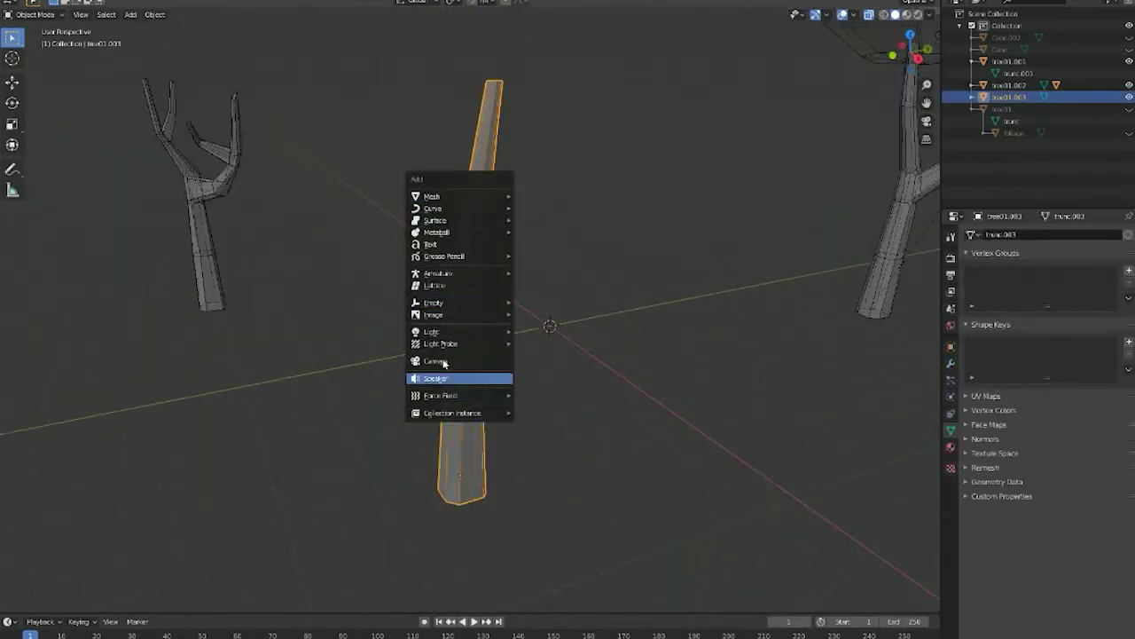
mouse_move(460, 198)
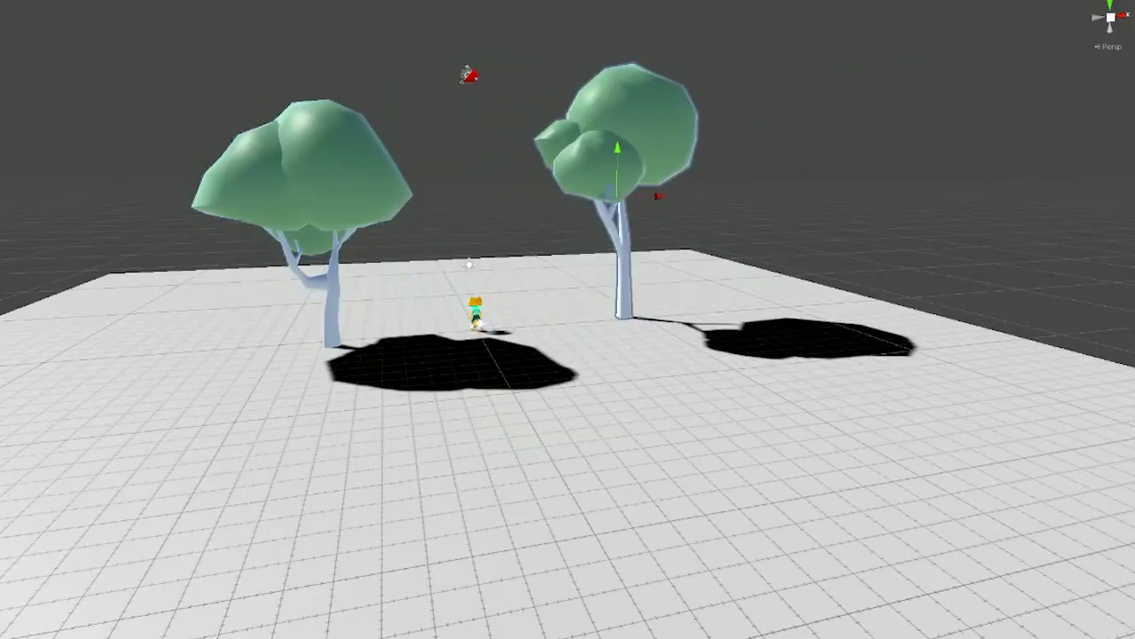
Step: Place another tree, shift the small tree left, and import the Polybrush shader example
click(597, 312)
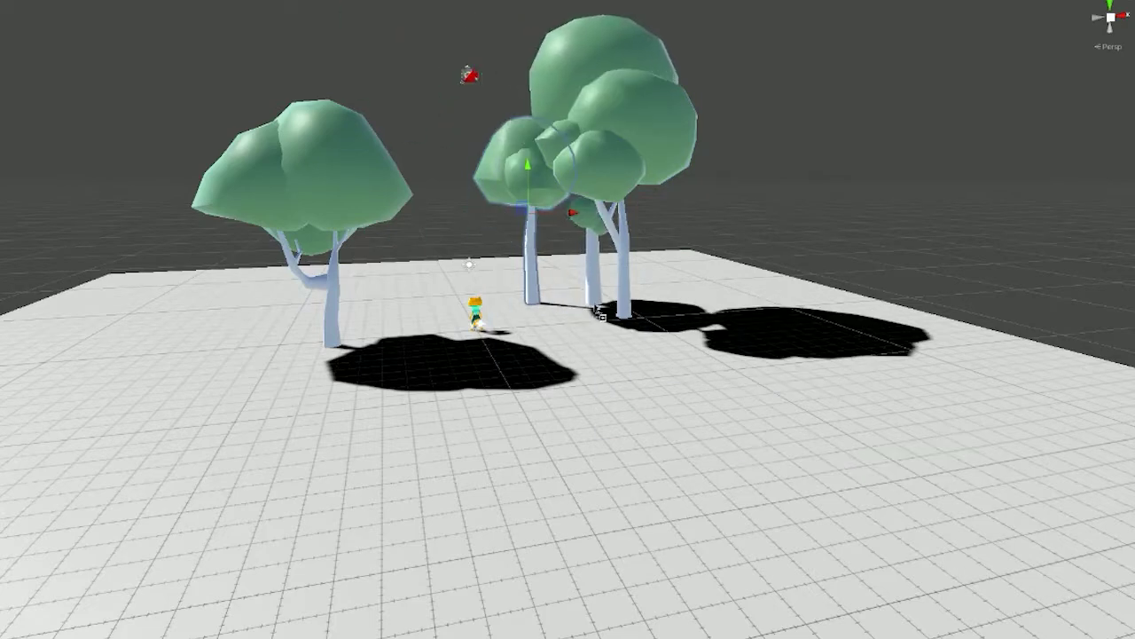
click(621, 168)
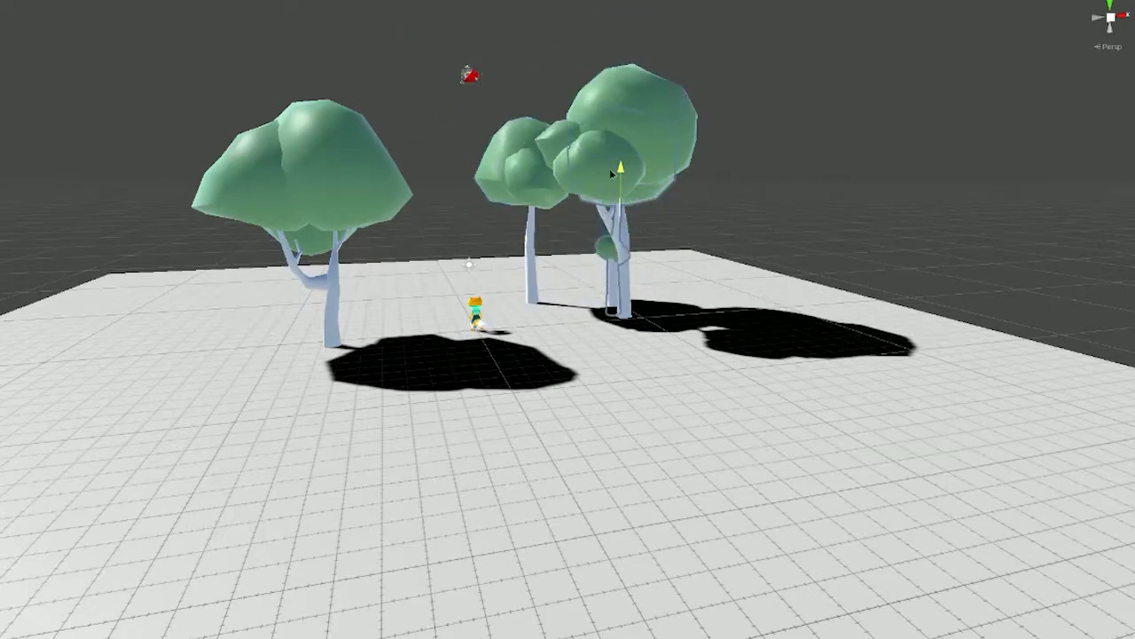
drag(661, 211, 834, 209)
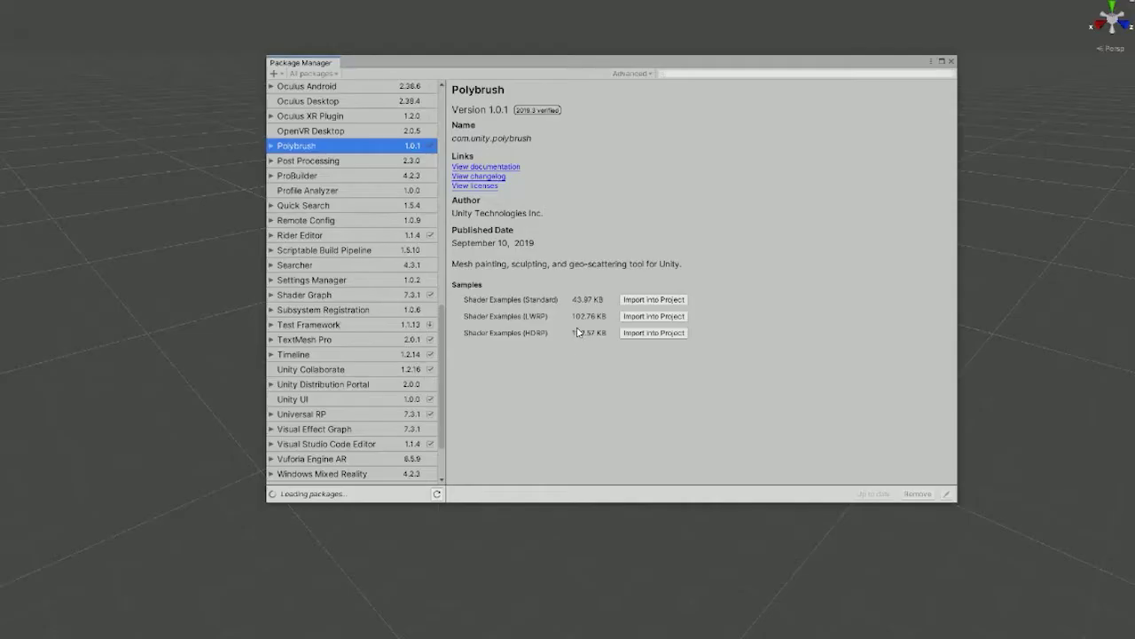
click(662, 305)
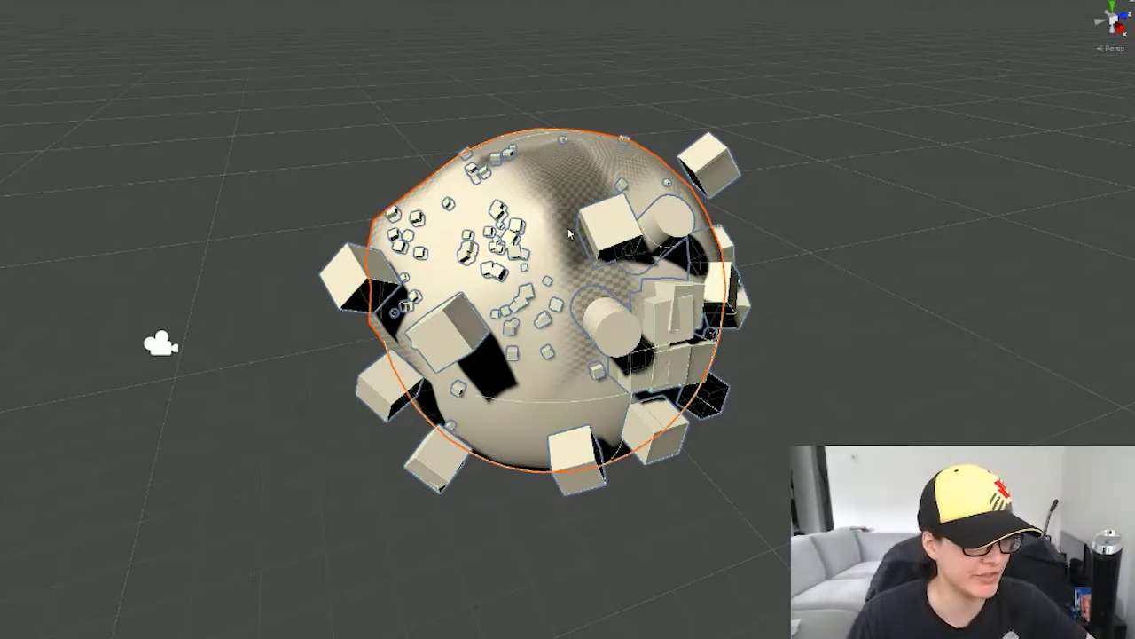
Step: Frame the sphere and scatter small cubes across its surface with the Polybrush brush
key(f)
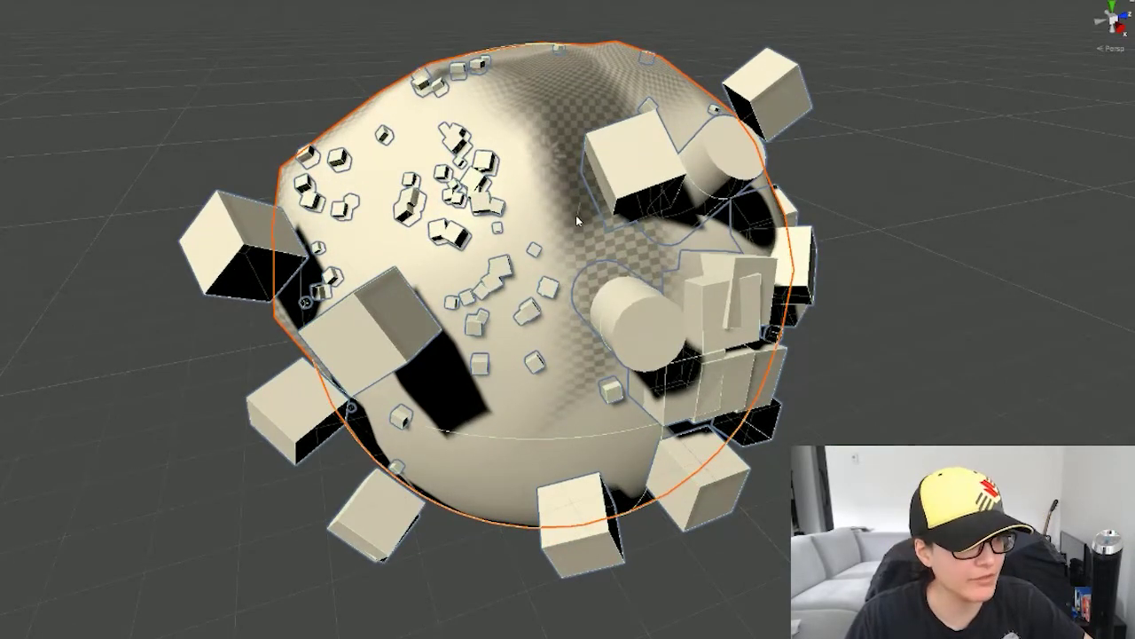
mouse_move(555, 213)
mouse_down()
mouse_move(559, 266)
mouse_move(524, 177)
mouse_move(545, 169)
mouse_move(436, 283)
mouse_move(457, 270)
mouse_move(373, 257)
mouse_move(403, 133)
mouse_move(577, 399)
mouse_move(603, 394)
mouse_up()
scroll(370, 419, down, 5)
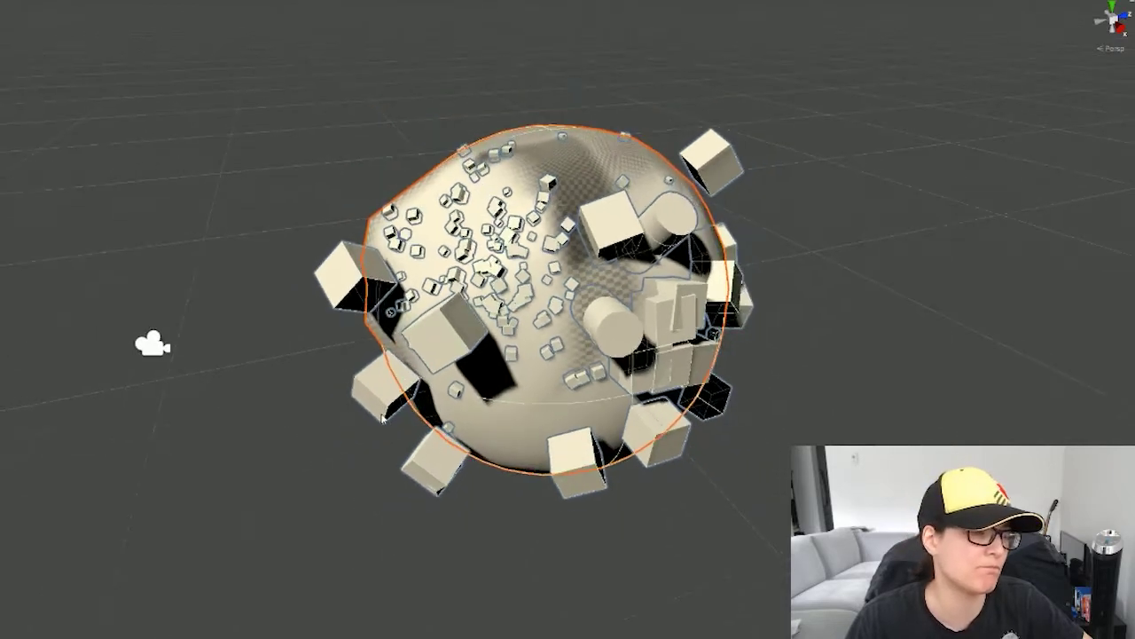
scroll(532, 355, up, 4)
scroll(685, 401, down, 2)
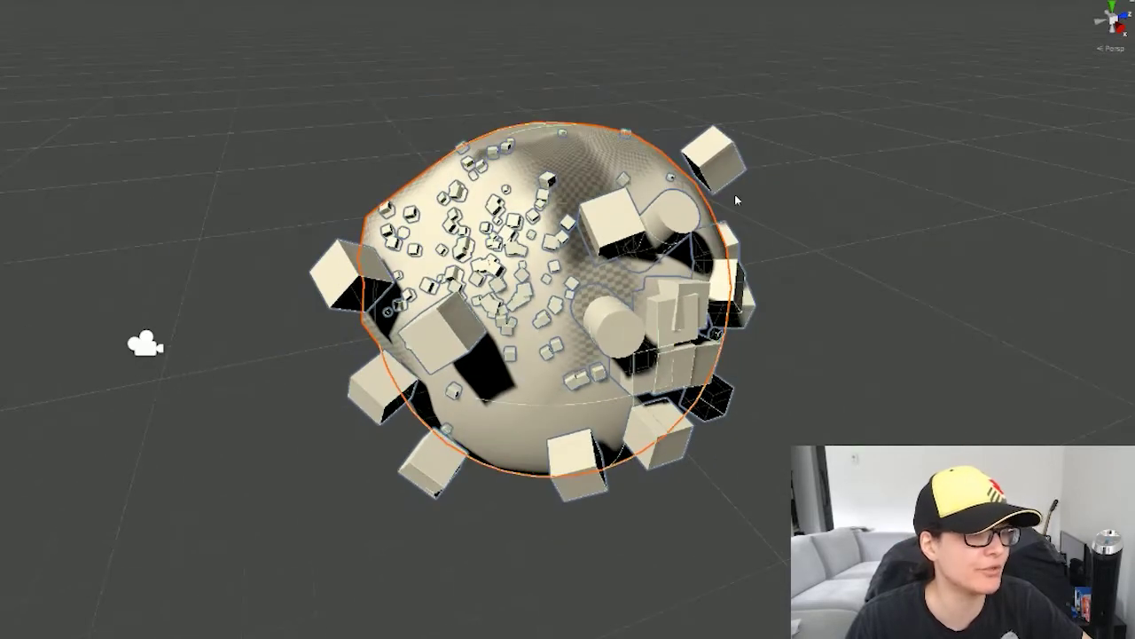
scroll(628, 352, up, 1)
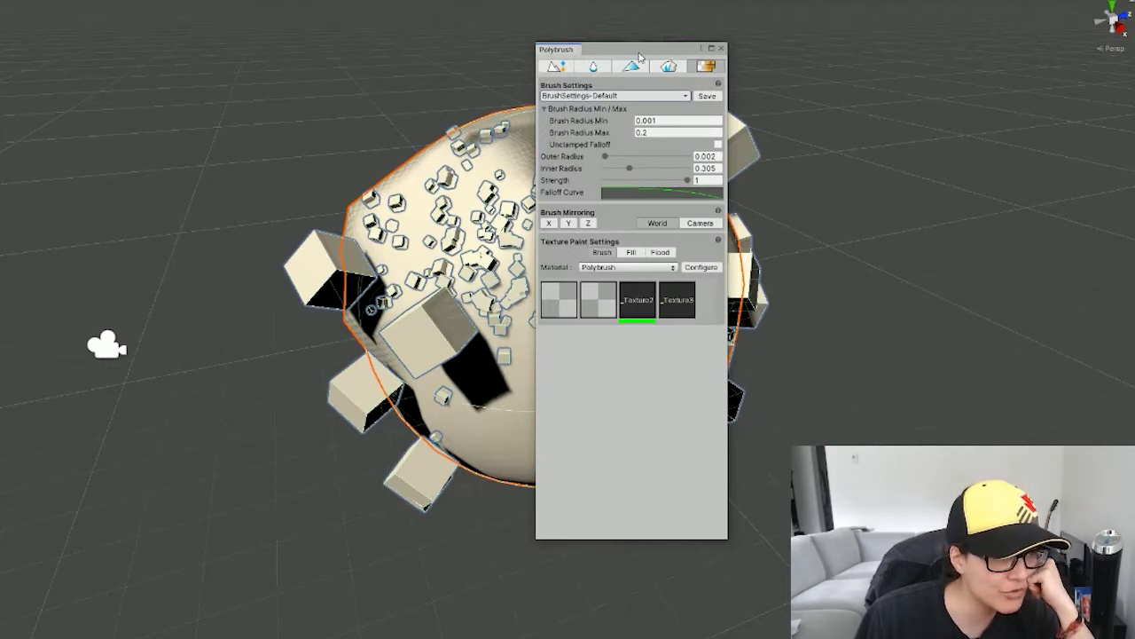
Step: Move the Polybrush window aside and orbit around the cube-scattered sphere from several sides
drag(640, 52, 851, 61)
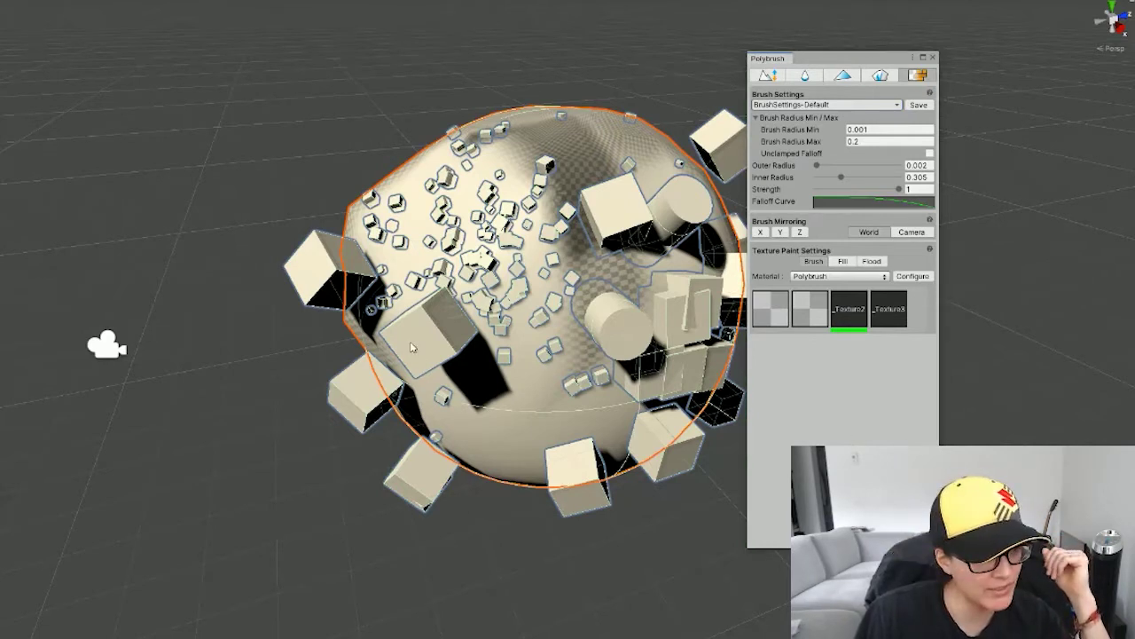
alt+drag(543, 554, 486, 403)
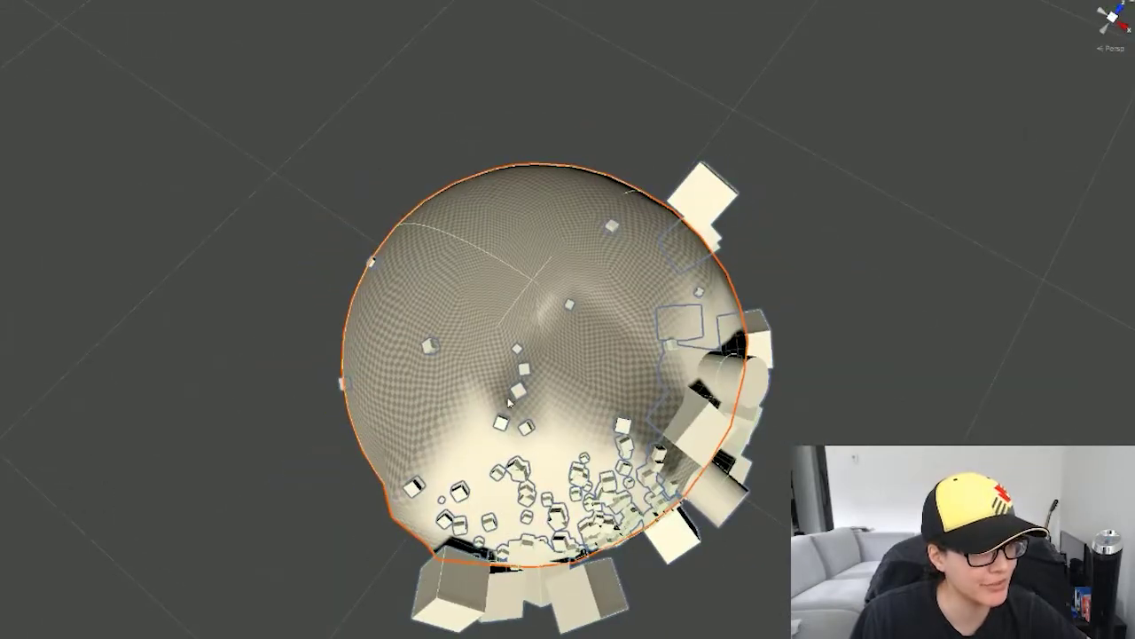
scroll(519, 405, up, 5)
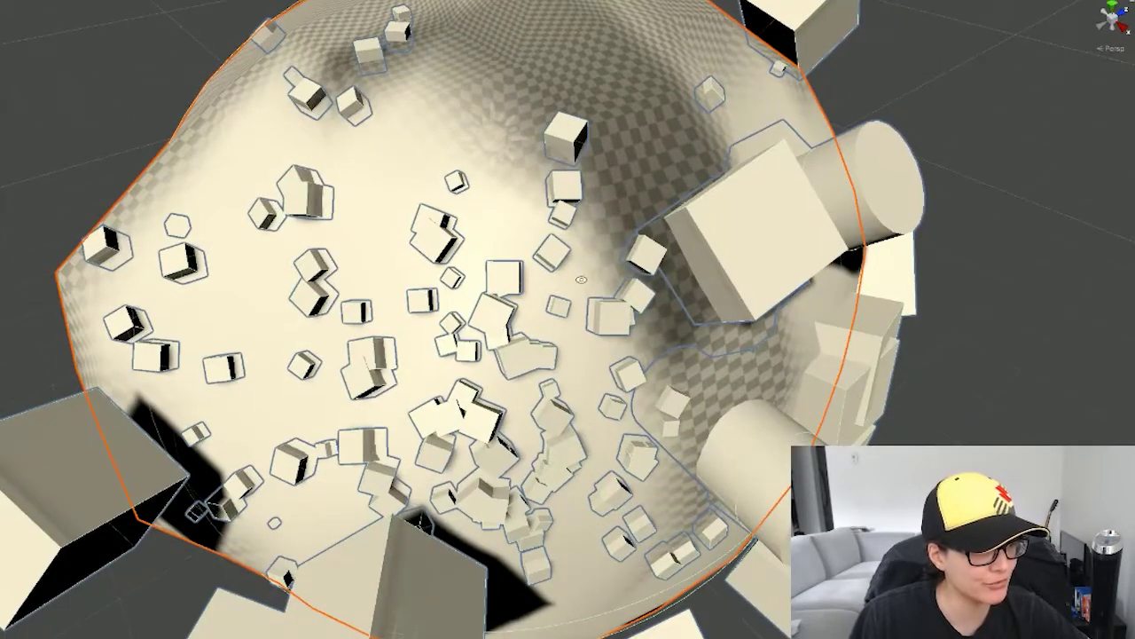
alt+drag(533, 266, 941, 425)
alt+drag(613, 482, 674, 390)
alt+drag(18, 608, 266, 267)
alt+drag(787, 566, 752, 554)
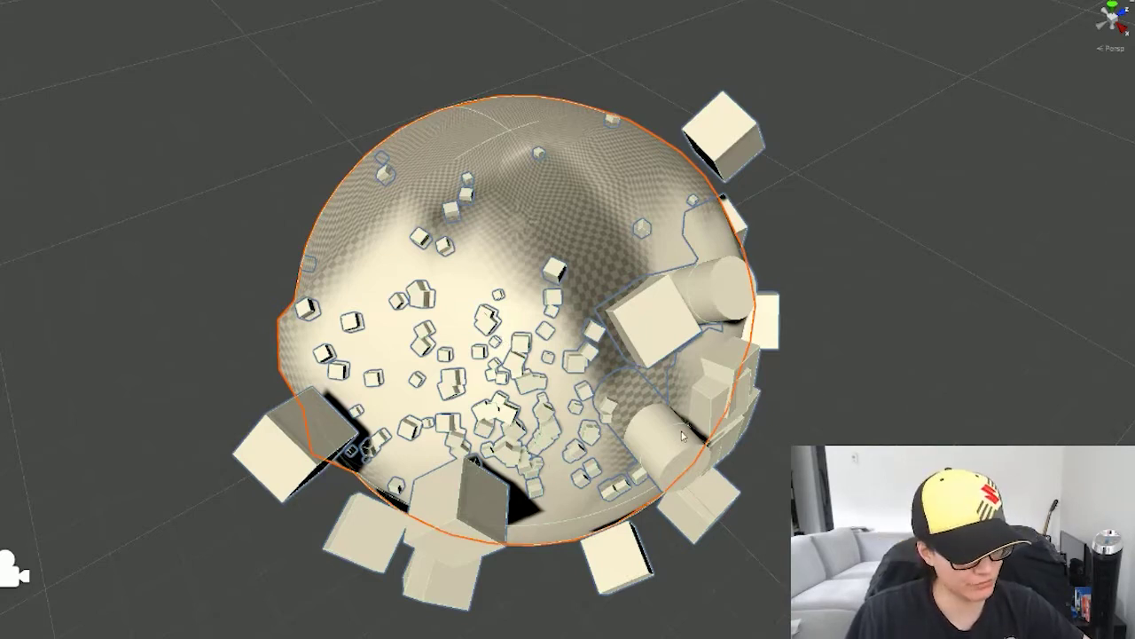
alt+drag(550, 425, 700, 293)
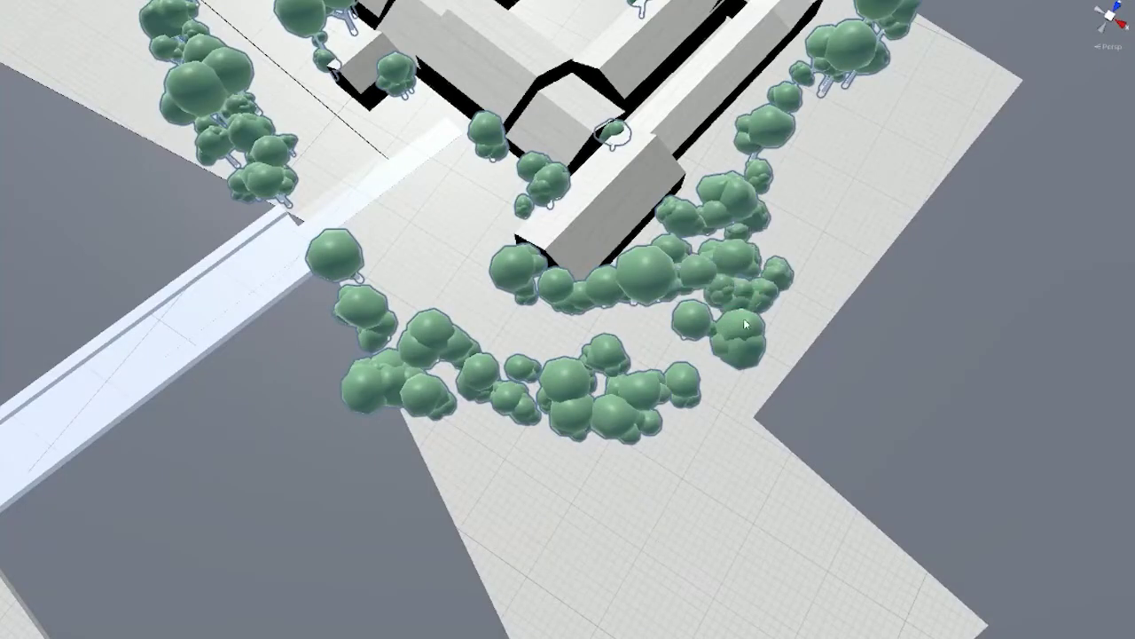
Step: Swing the Scene view across the forested terrain paths
alt+drag(745, 326, 702, 266)
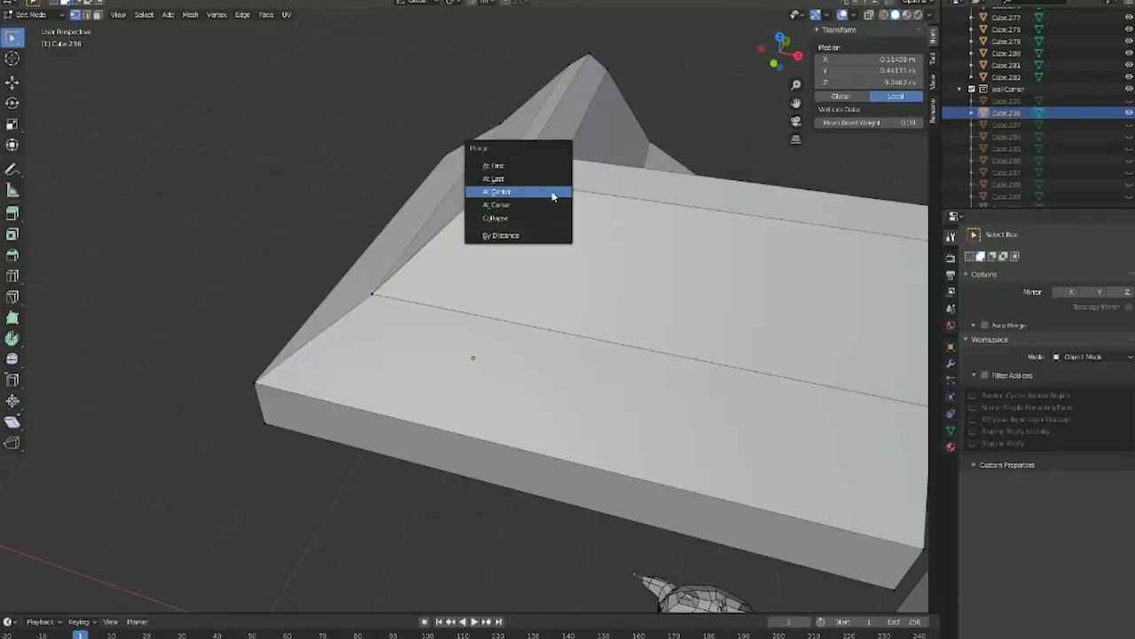
Step: Merge the wall corner's vertices at centre, then copy the gate's three bars onto the right tower and scale them
click(551, 189)
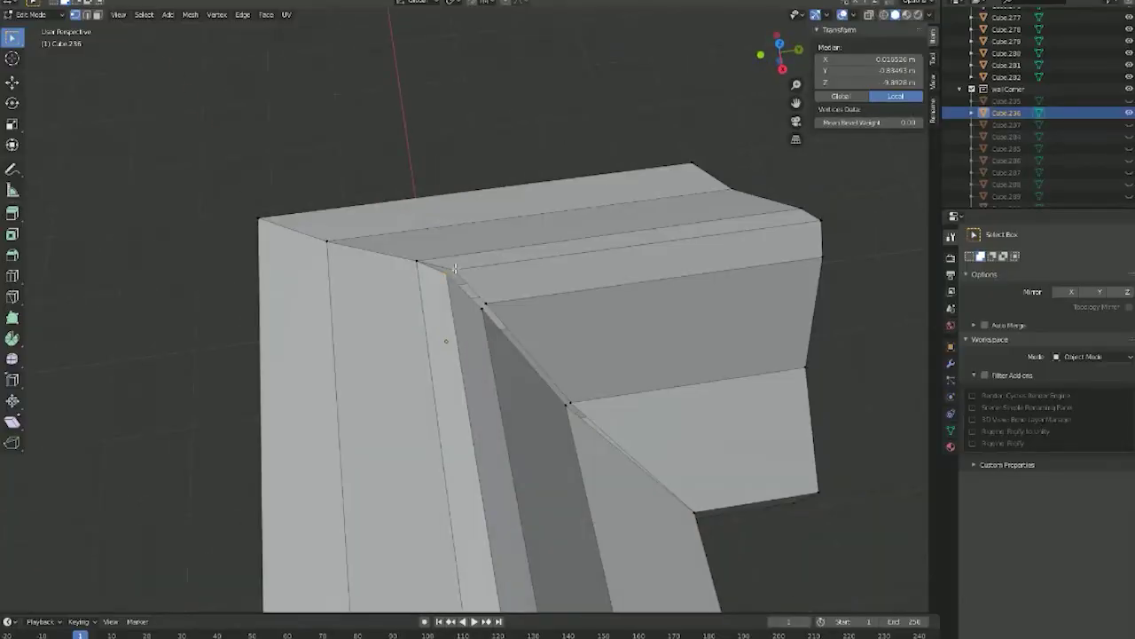
scroll(454, 268, up, 3)
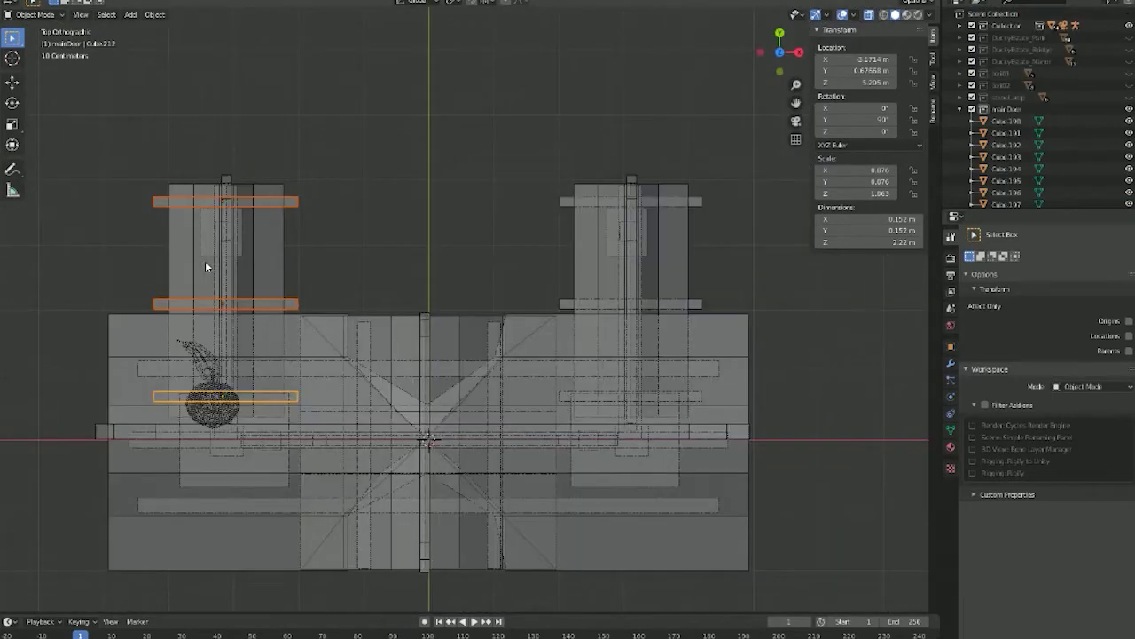
key(shift+d)
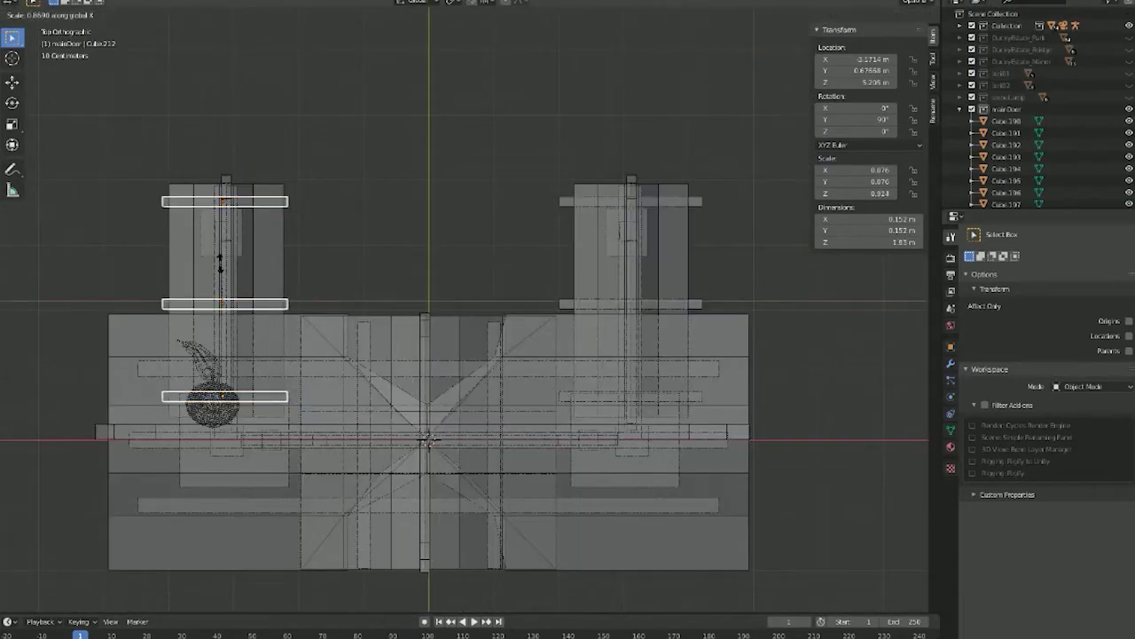
click(693, 400)
key(s)
click(684, 395)
Step: Turn off X-ray and inspect the gate from perspective and front angles
key(alt+z)
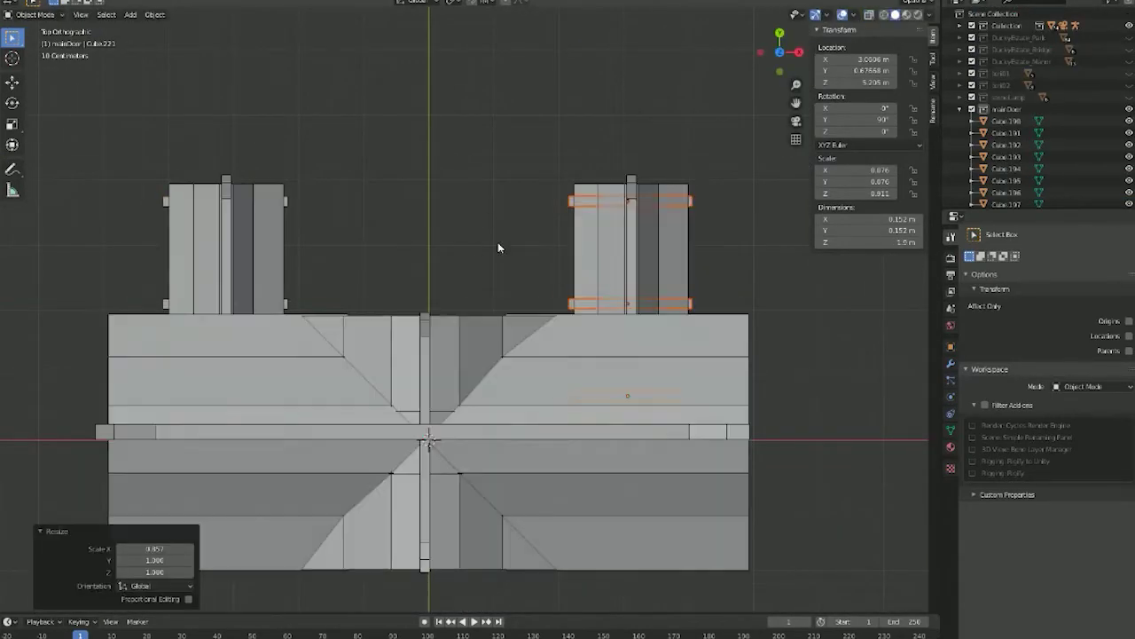
middle_drag(500, 245, 762, 372)
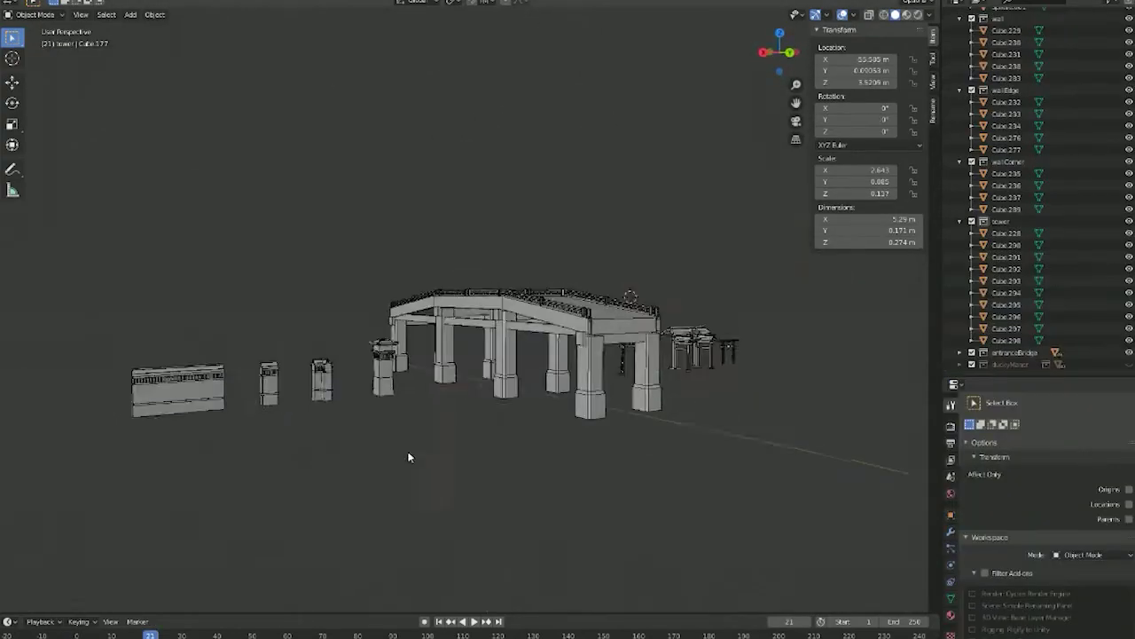
middle_drag(407, 450, 434, 441)
middle_drag(593, 410, 435, 511)
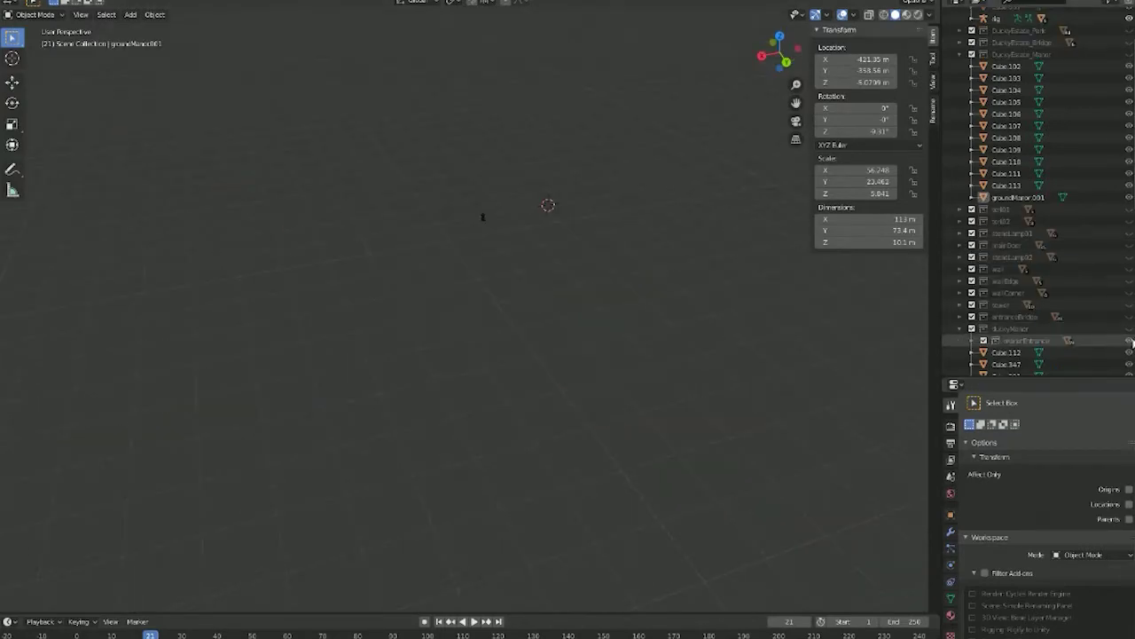
Step: Unhide duckyManor in the Outliner and orbit above the manor and bridge
click(1129, 340)
middle_drag(852, 461, 774, 458)
middle_drag(586, 417, 629, 400)
scroll(730, 373, up, 5)
scroll(629, 400, down, 5)
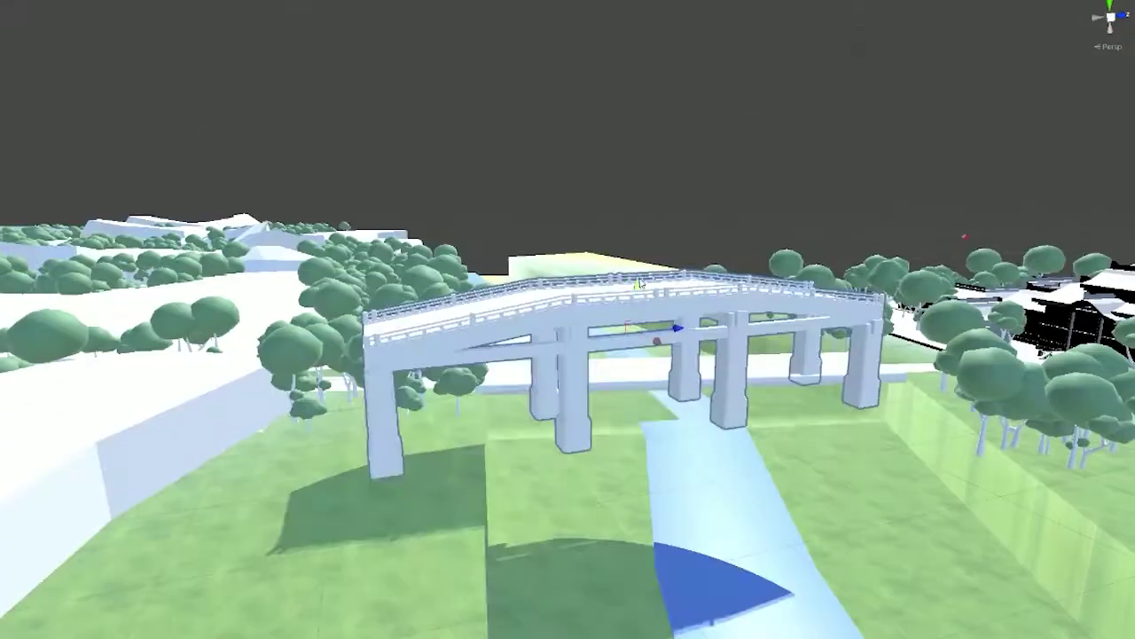
right_drag(799, 372, 1049, 421)
click(674, 390)
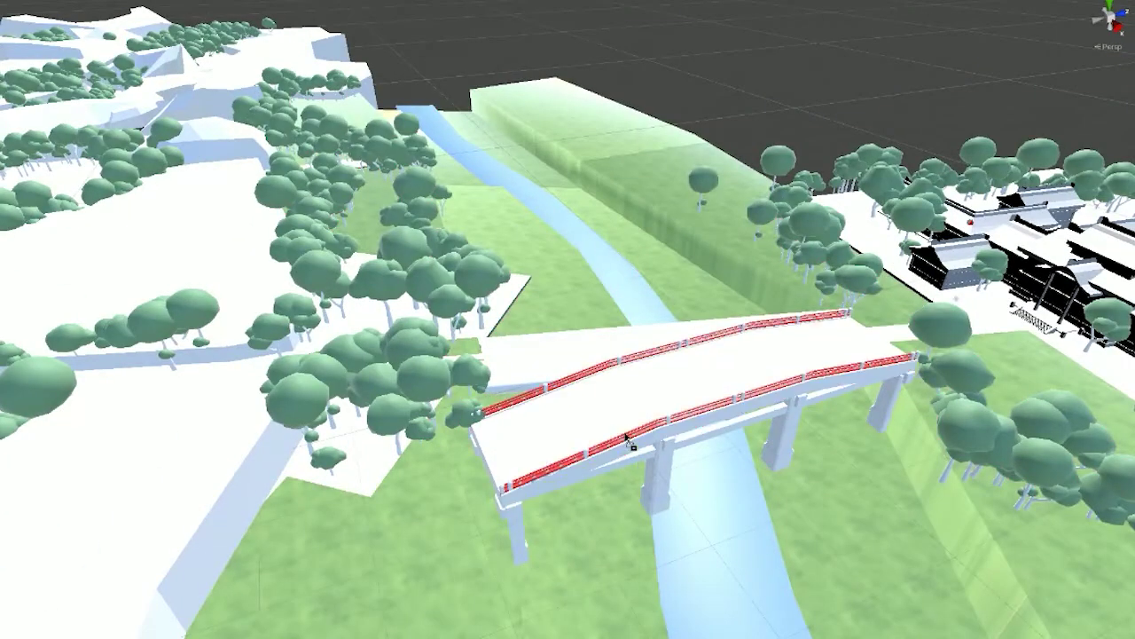
key(f)
alt+drag(289, 127, 603, 338)
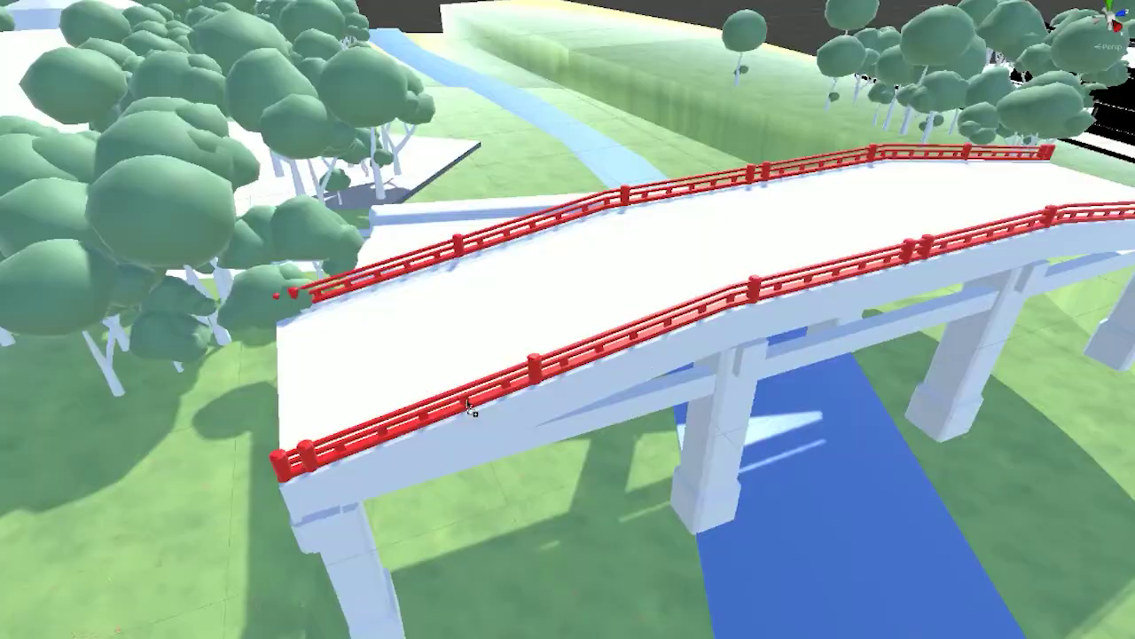
alt+drag(543, 380, 852, 390)
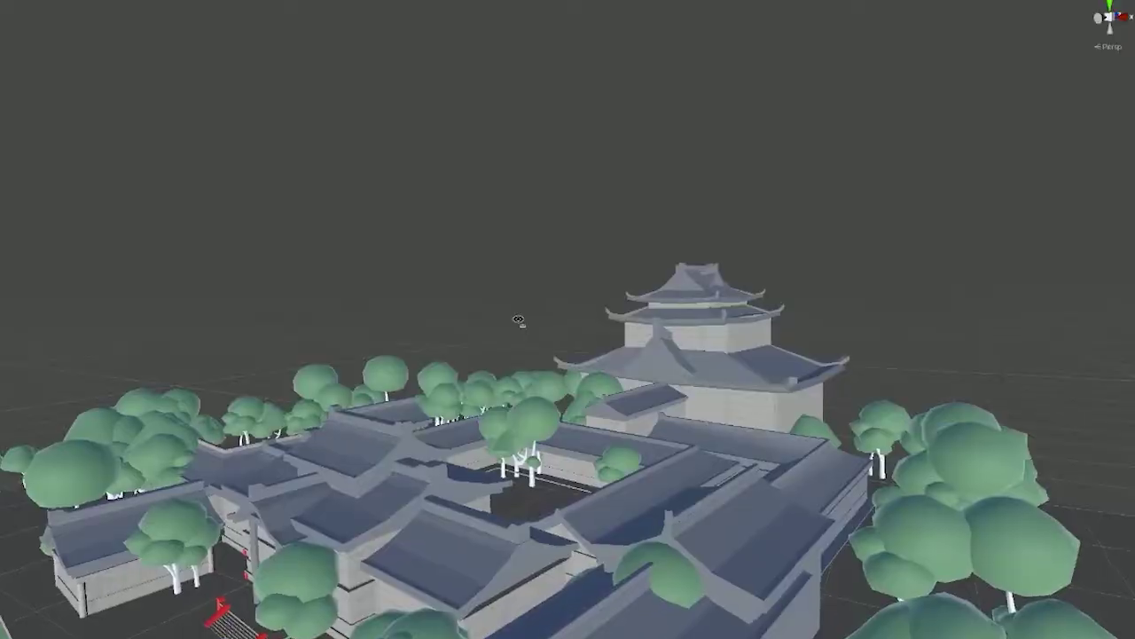
right_drag(519, 320, 157, 317)
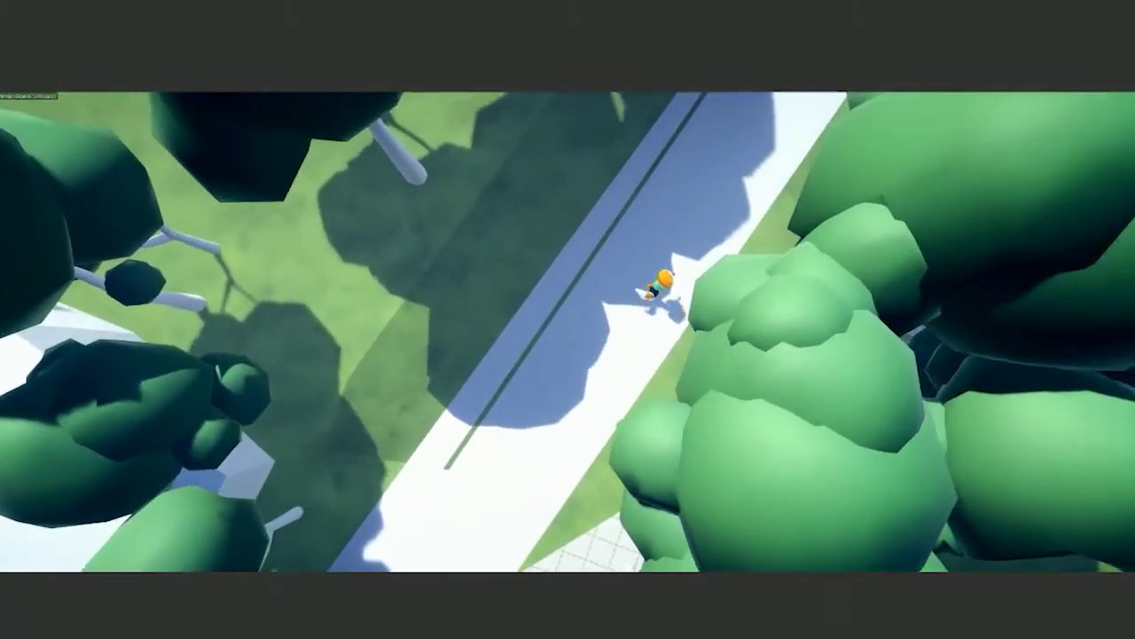